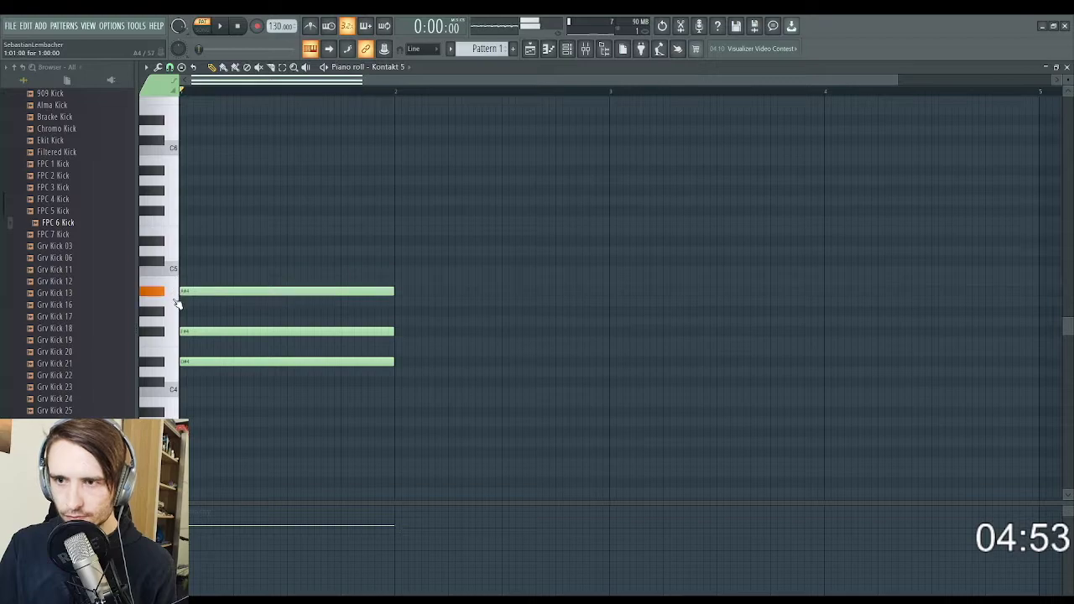
Step: Add a one-bar A#5 melody note above the bar 1 chord and play the pattern back
scroll(208, 263, "up", 3)
key("space")
key("space")
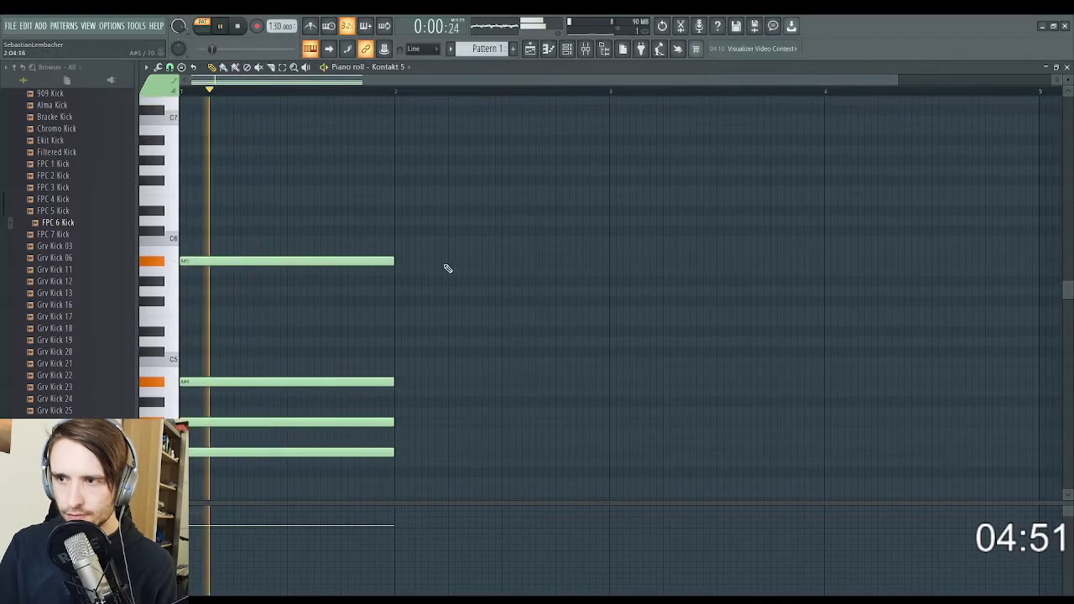
scroll(355, 286, "up", 2)
scroll(422, 317, "down", 3)
key("space")
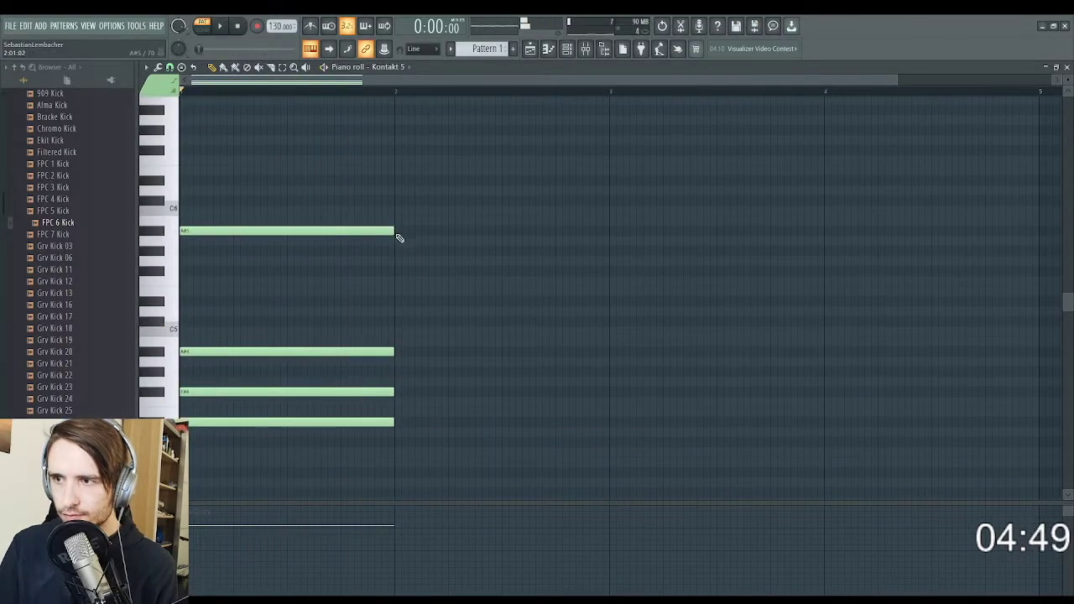
Step: Fill bar 2 with a full-bar F#5 melody note over an A#3, C#4 and F4 chord, and play it back
left_click(396, 272)
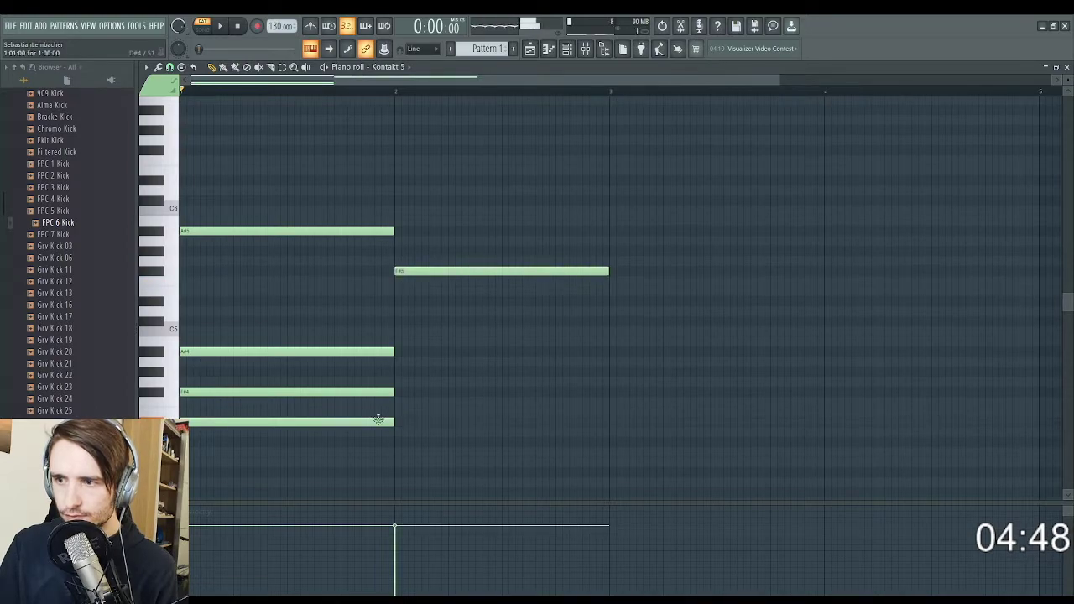
scroll(413, 449, "down", 1)
left_click_drag(399, 452, 397, 415)
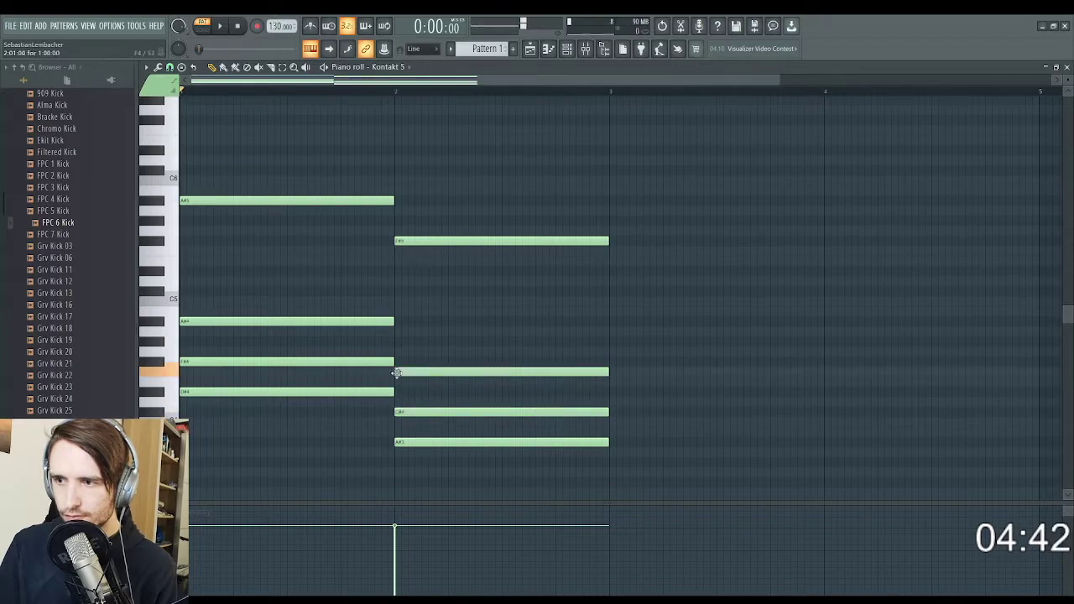
key("space")
scroll(444, 285, "down", 1)
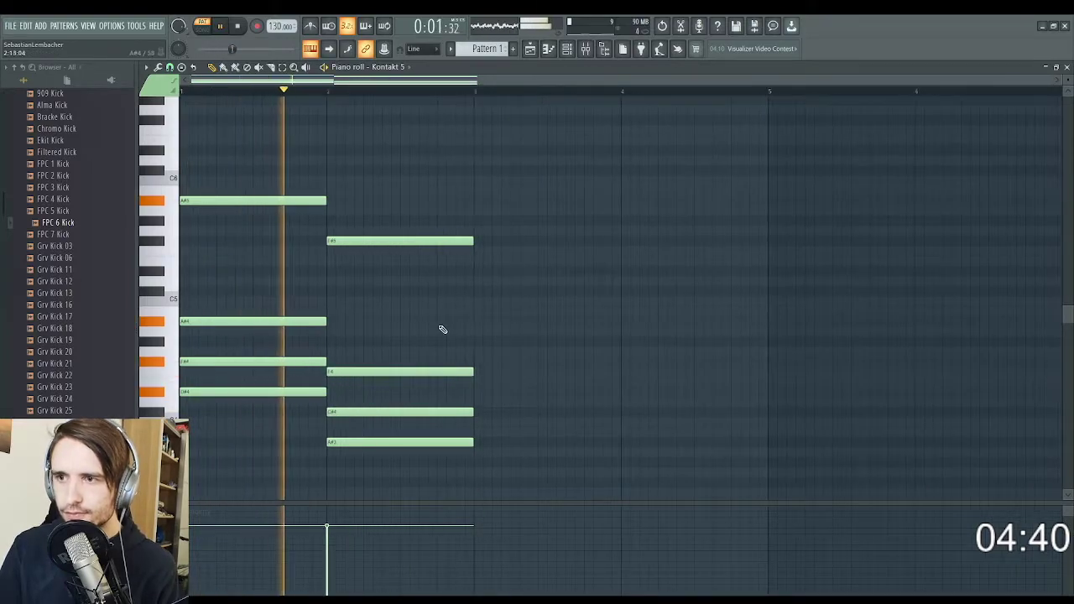
Step: Set the project tempo to 85 BPM and listen to the two bars at that tempo
key("space")
left_click_drag(276, 26, 276, 53)
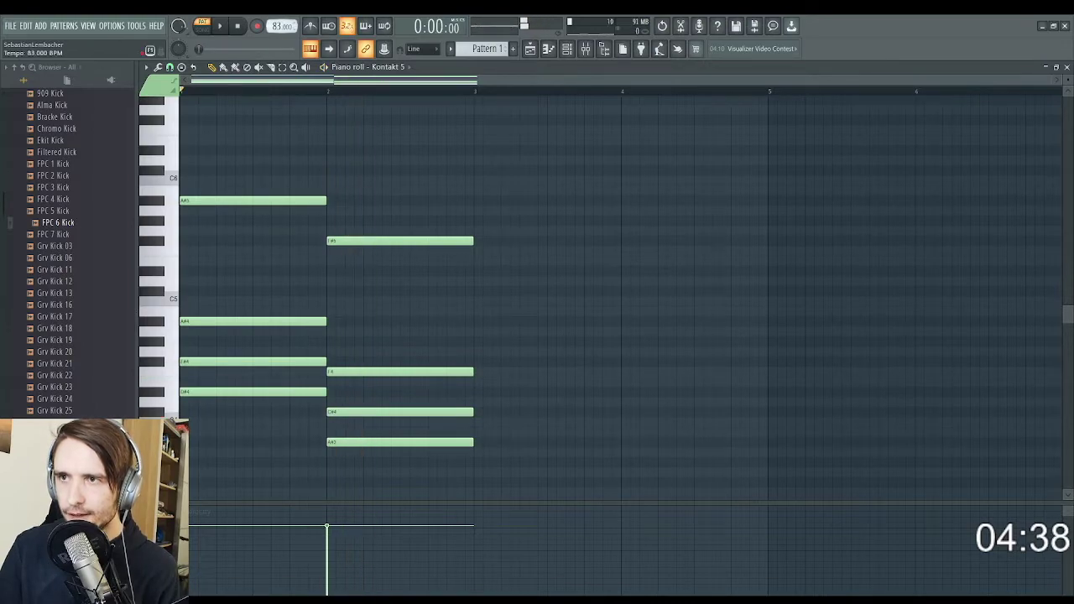
key("space")
scroll(419, 252, "down", 1)
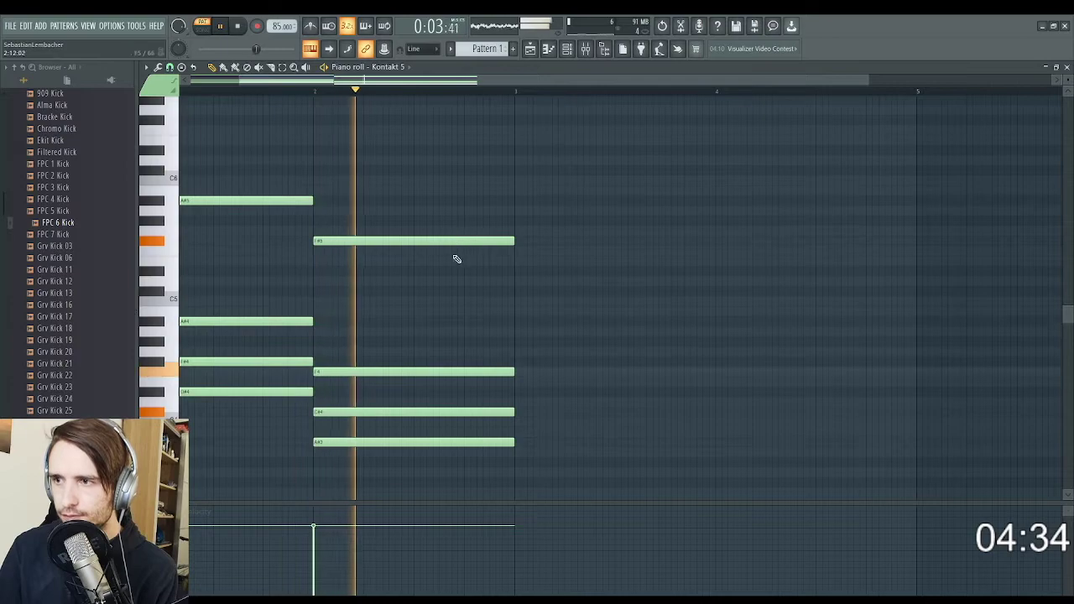
key("space")
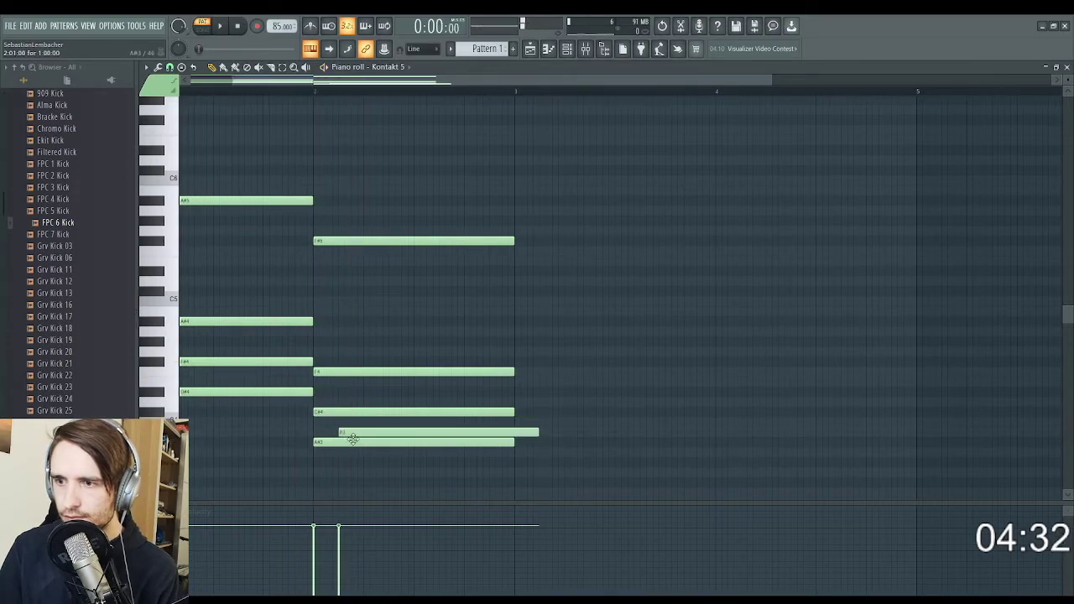
Step: Delete the stray B3 note and revoice the bar 2 chord as C#4, F4 and G#4
right_click(358, 432)
left_click_drag(345, 410, 348, 332)
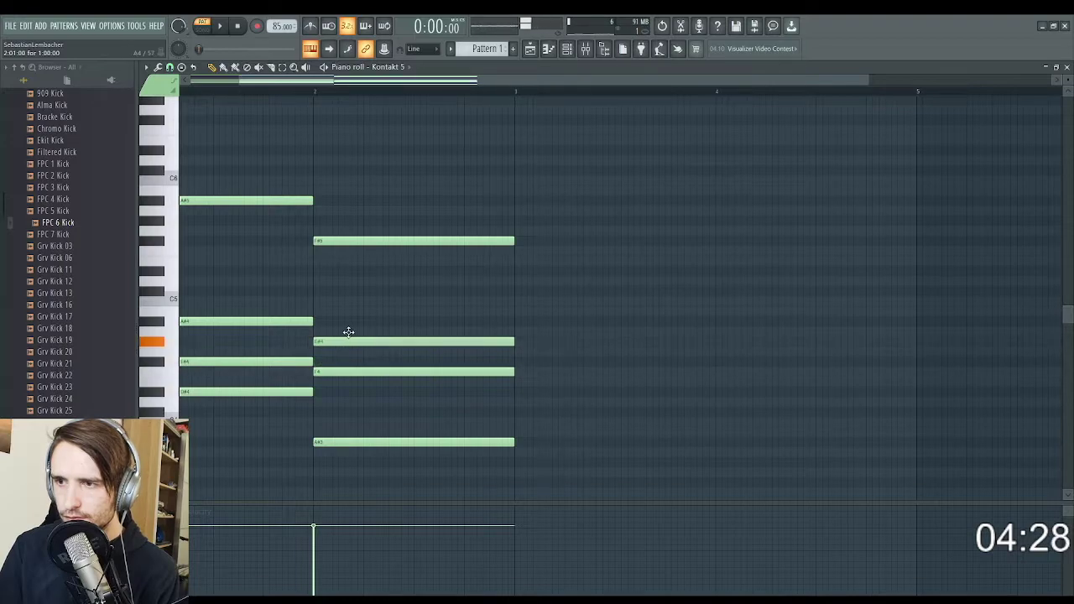
scroll(391, 293, "down", 2)
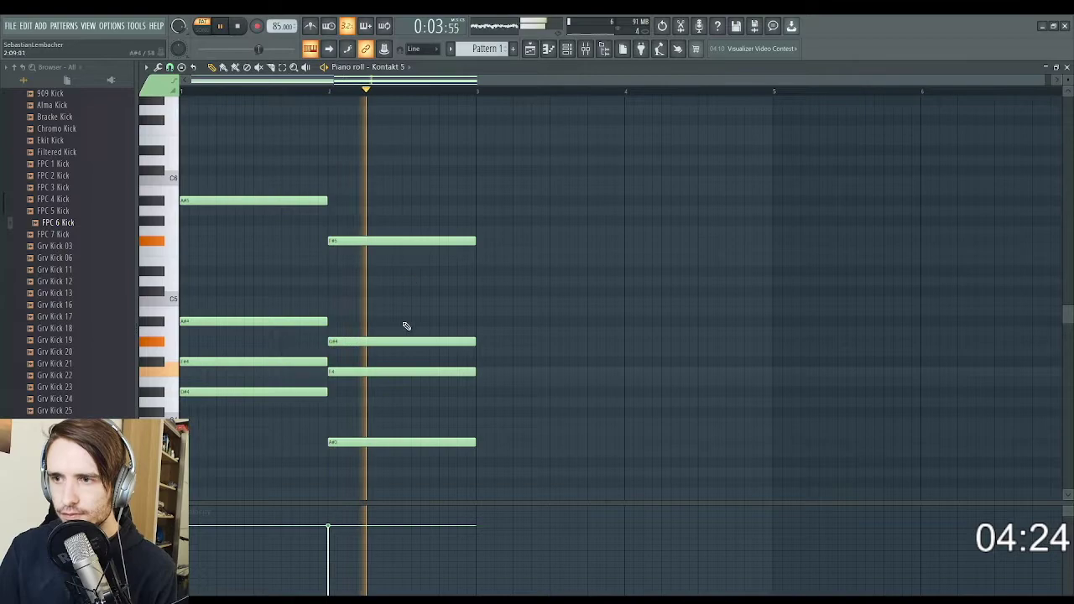
key("space")
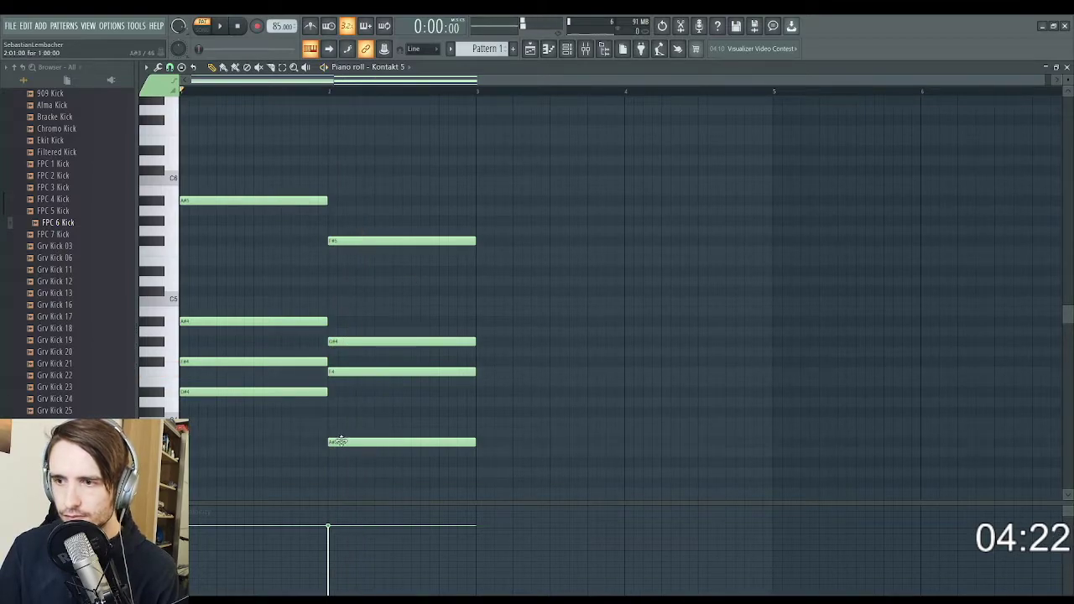
left_click_drag(338, 442, 344, 411)
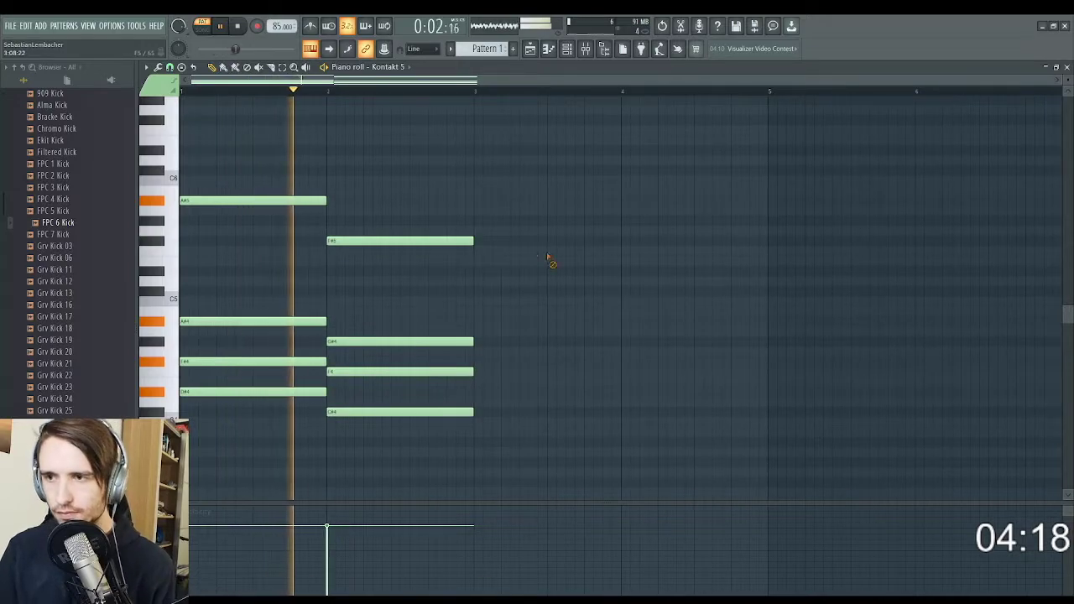
Step: Split the bar 2 melody into half-bar F#5 and F5 notes, and fill bar 3 with C#5 over A#3, F4 and A#4
key("space")
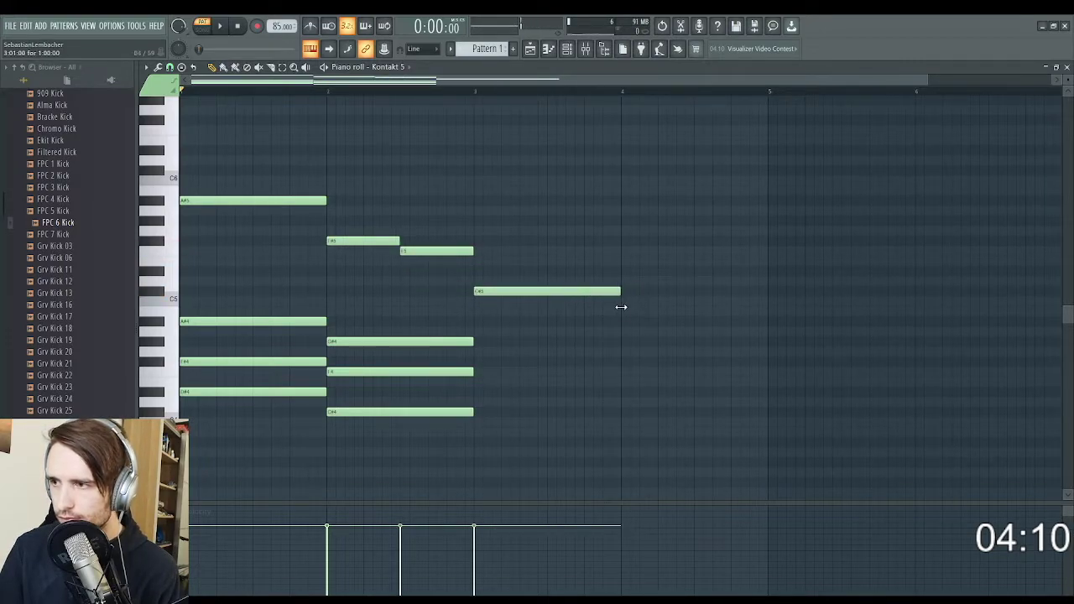
left_click(472, 441)
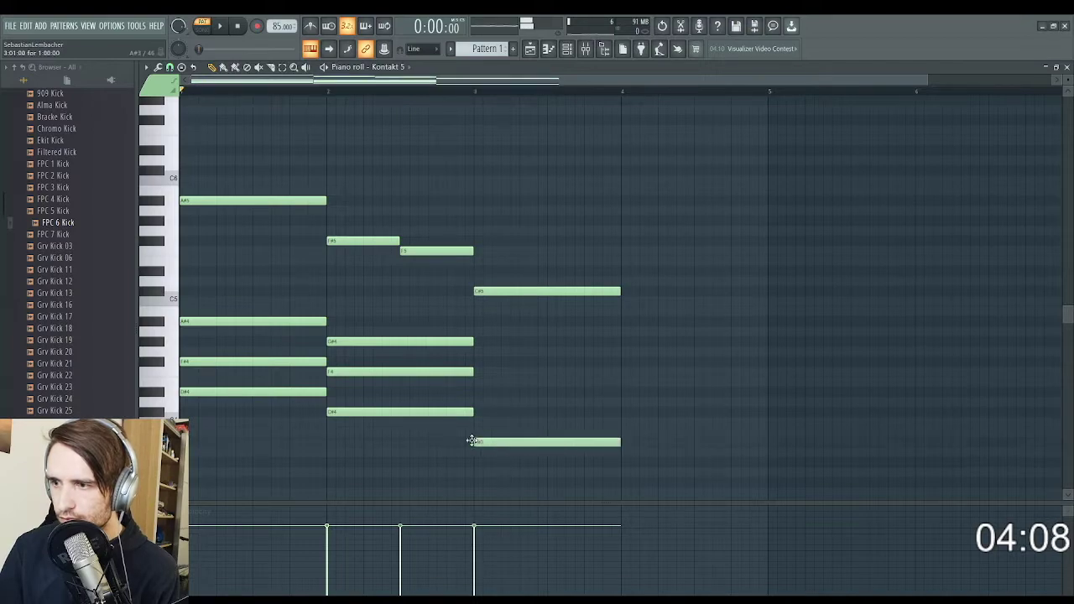
left_click_drag(472, 378, 471, 376)
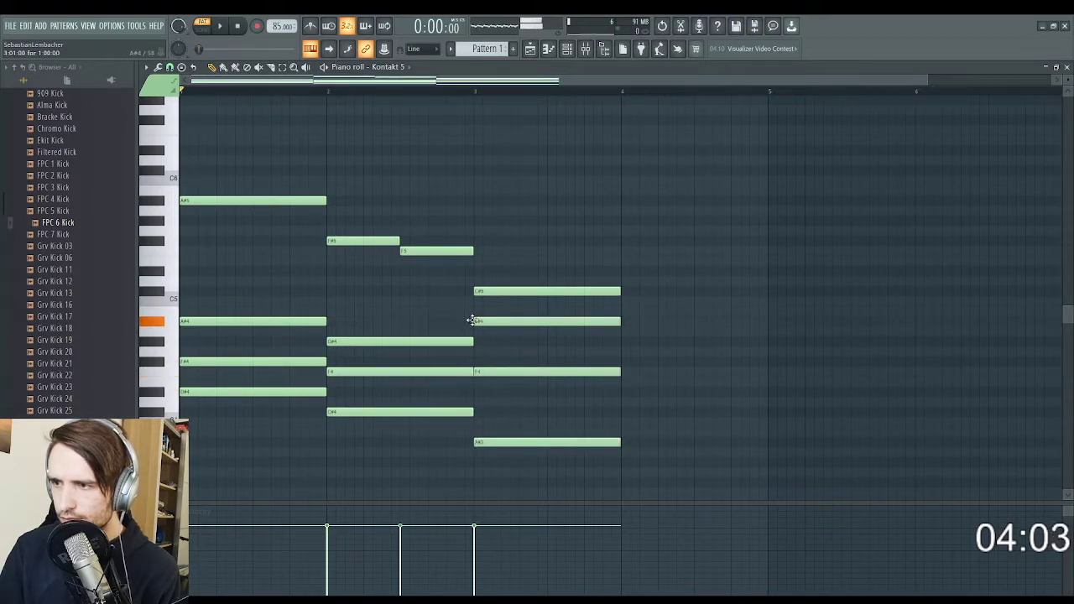
key("space")
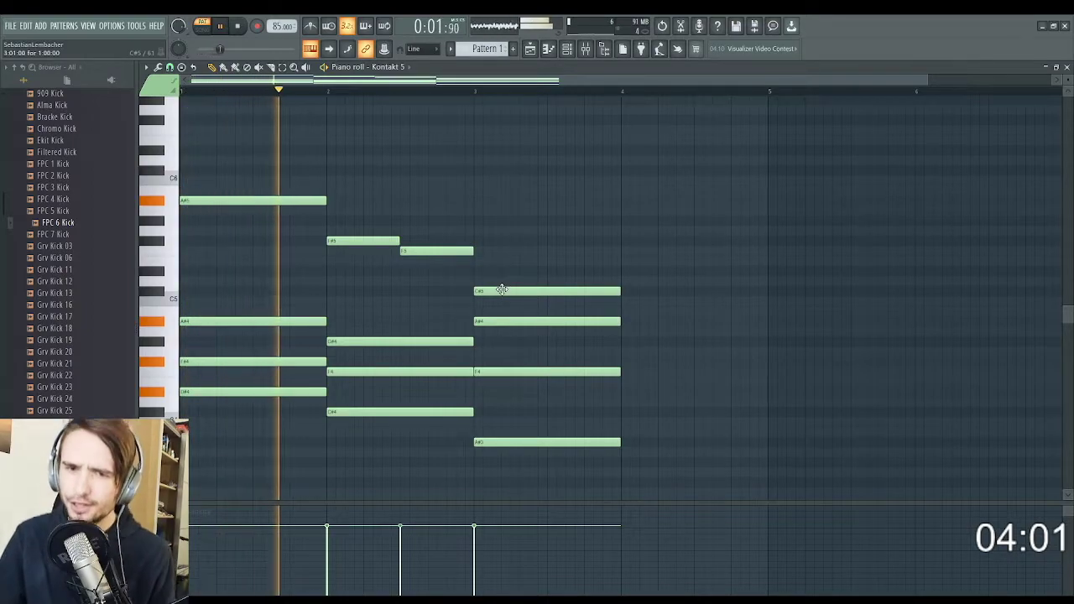
scroll(507, 268, "down", 1)
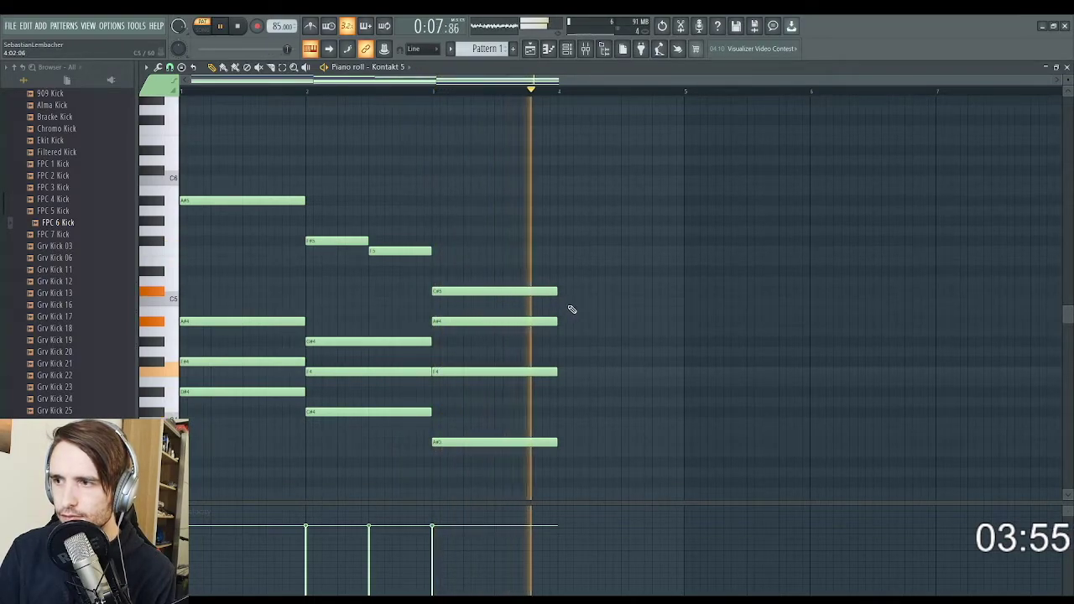
Step: Fill bar 4 with half-bar G#5 and F#5 melody notes over a chord of F4, G#4 and C#5
key("space")
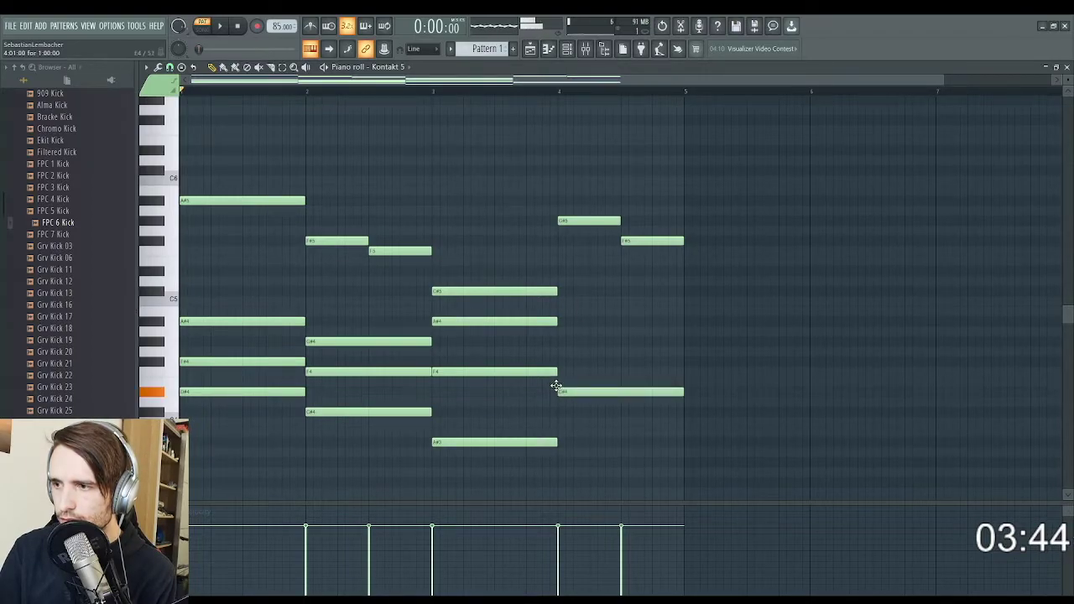
left_click_drag(554, 389, 556, 367)
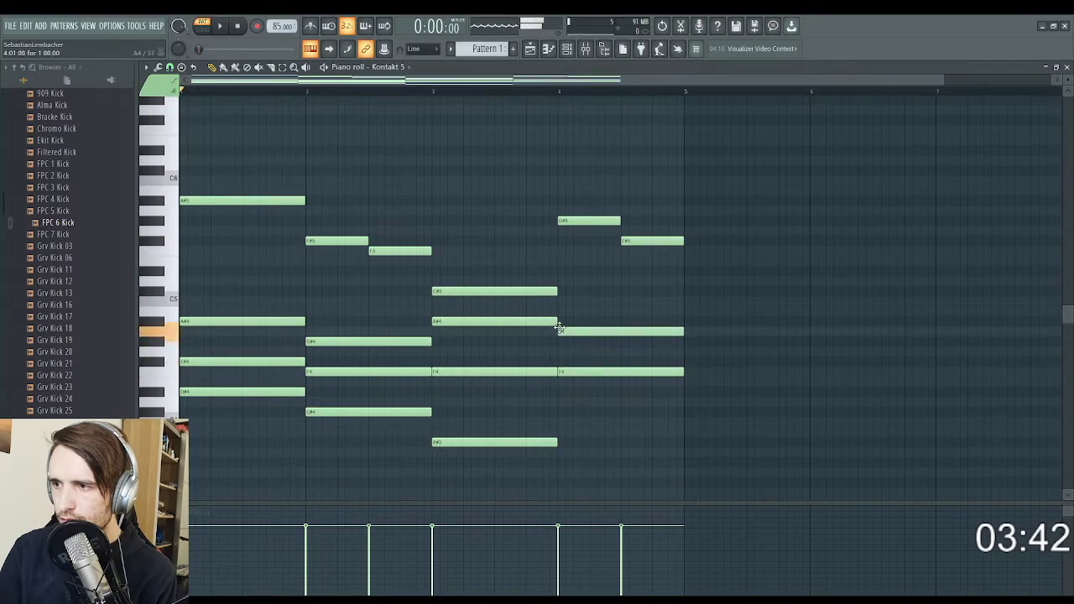
left_click_drag(559, 327, 559, 333)
left_click_drag(554, 271, 557, 293)
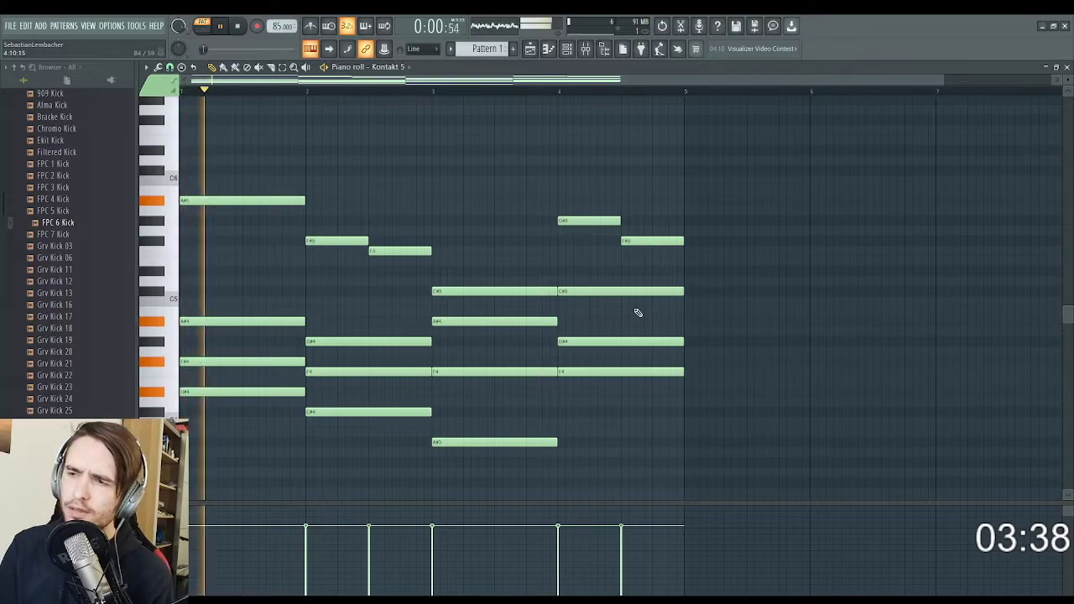
scroll(618, 234, "down", 1)
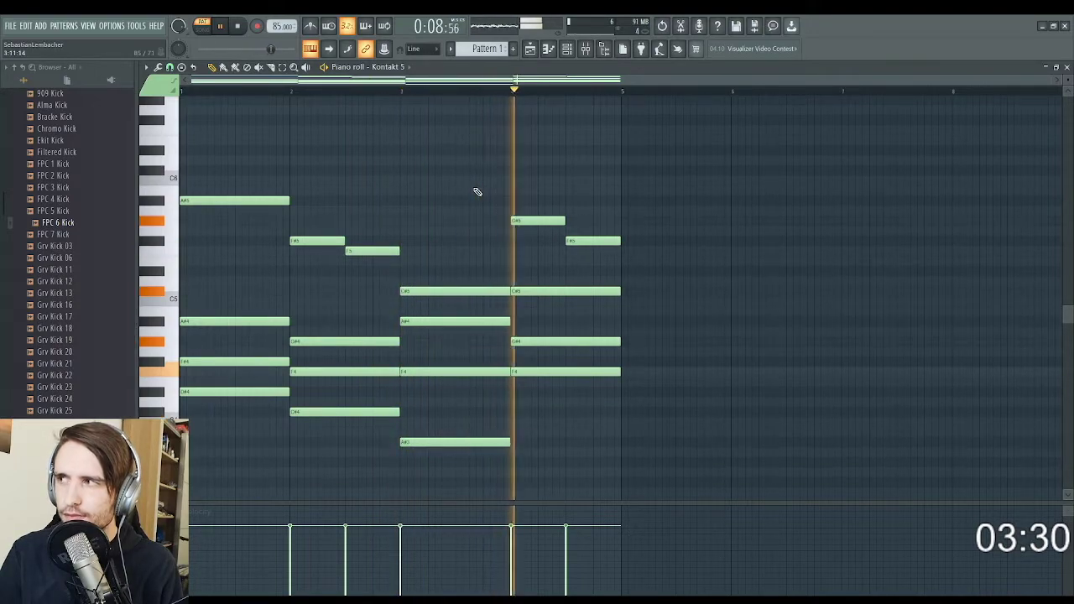
Step: Revoice the bar 4 chord as C#4, F4 and A#4, removing its C#5 note, and play it back
key("space")
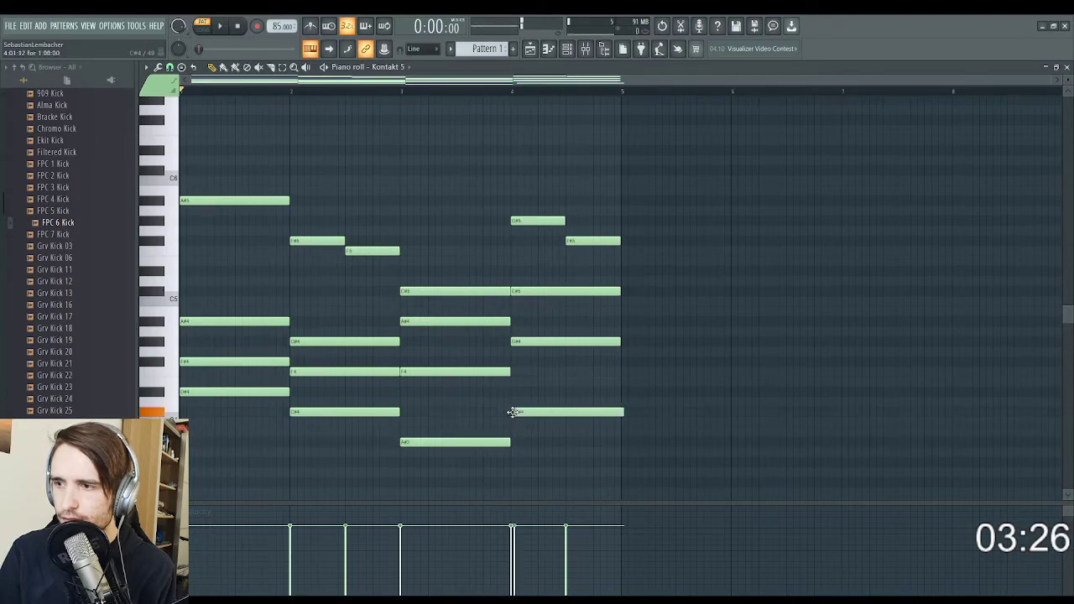
left_click_drag(529, 343, 528, 385)
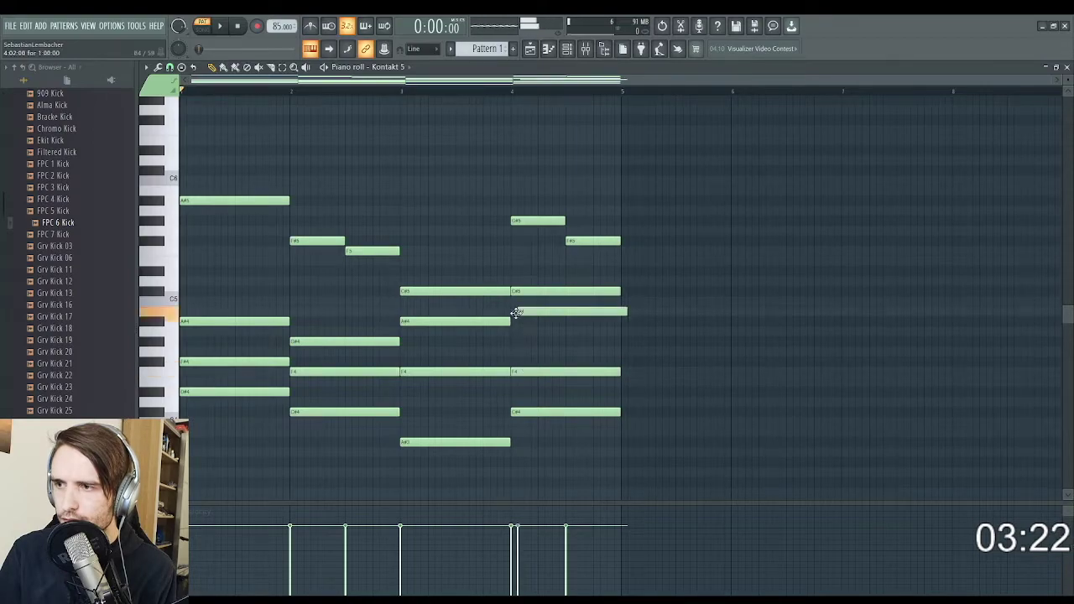
key("space")
right_click(542, 293)
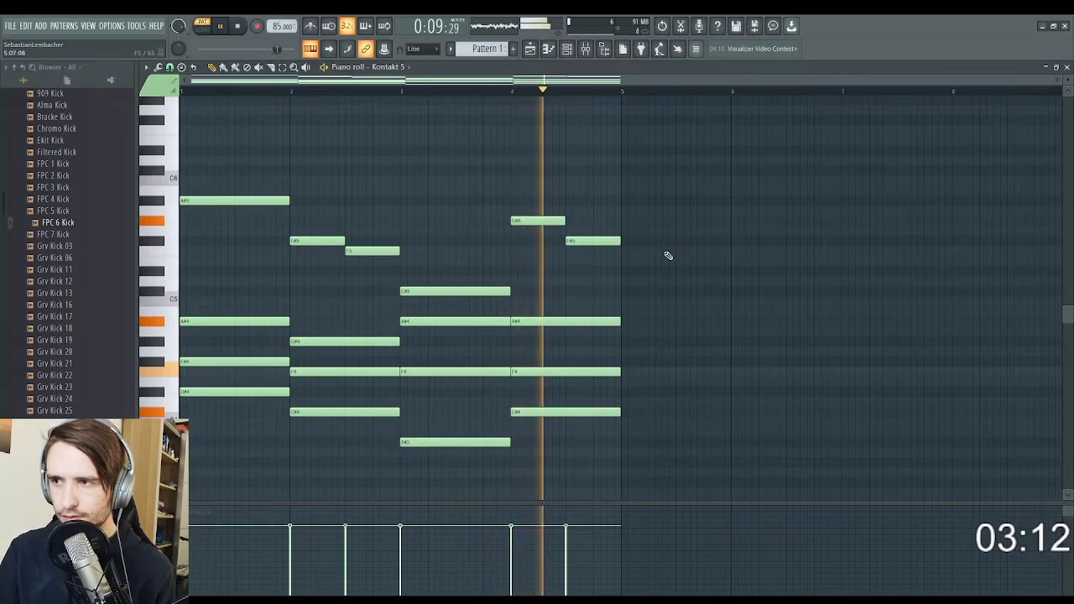
Step: Raise the second melody note of bar 4 to A#5 and play from the start of bar 4
key("space")
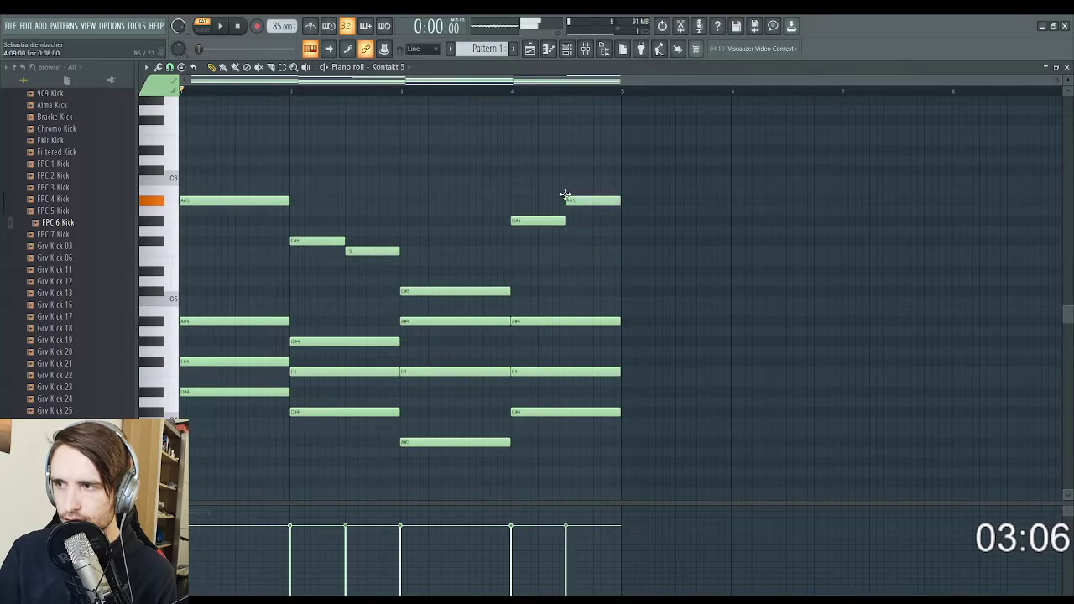
left_click(515, 88)
key("space")
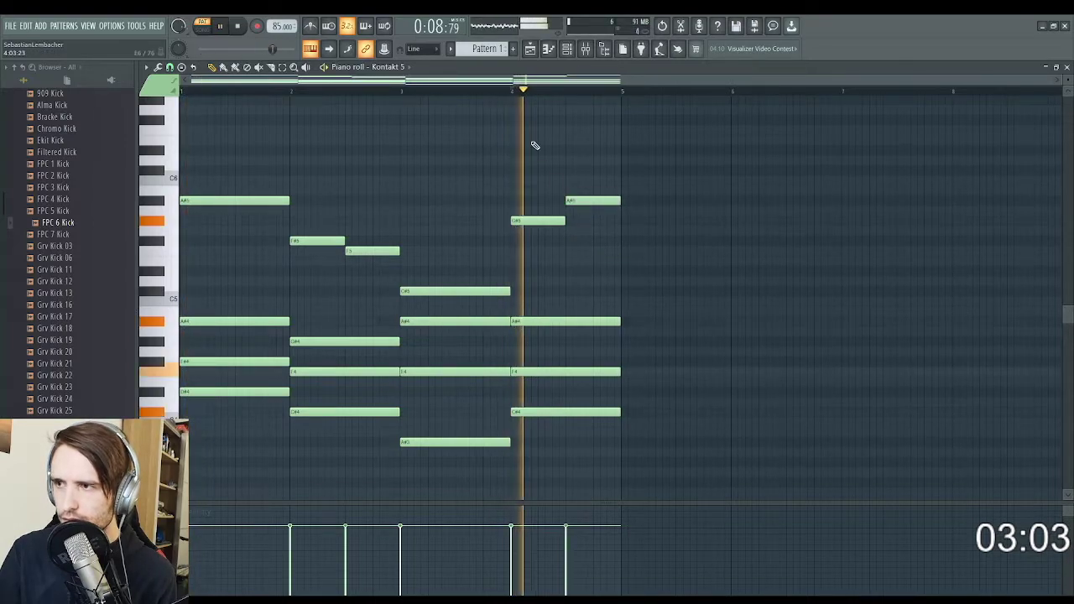
Step: Shorten the bar 4 C#4 bass note to half a bar and place a half-bar A#3 after it
key("space")
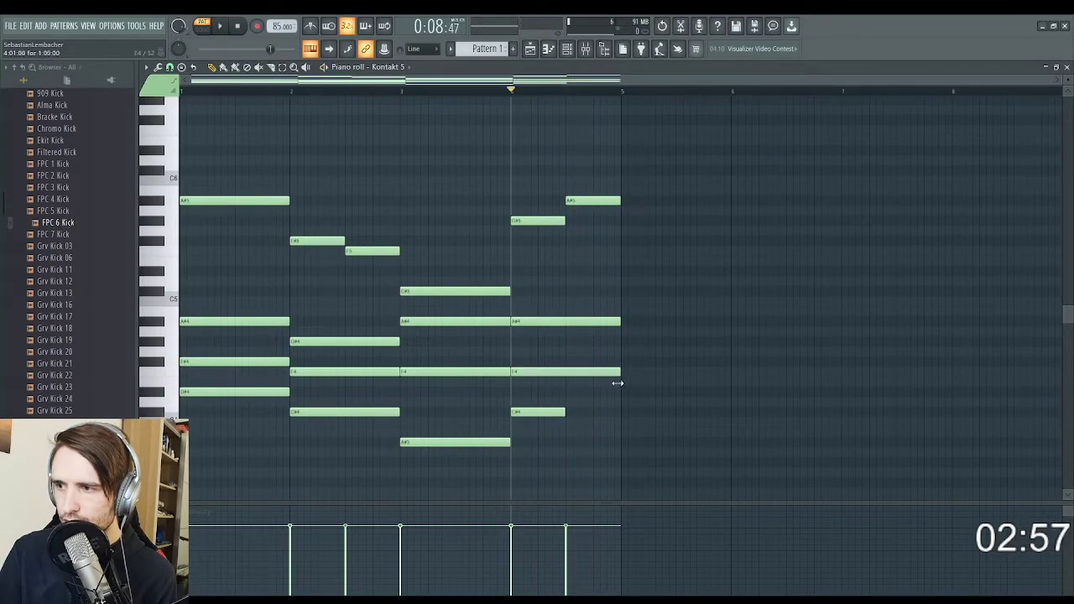
key("space")
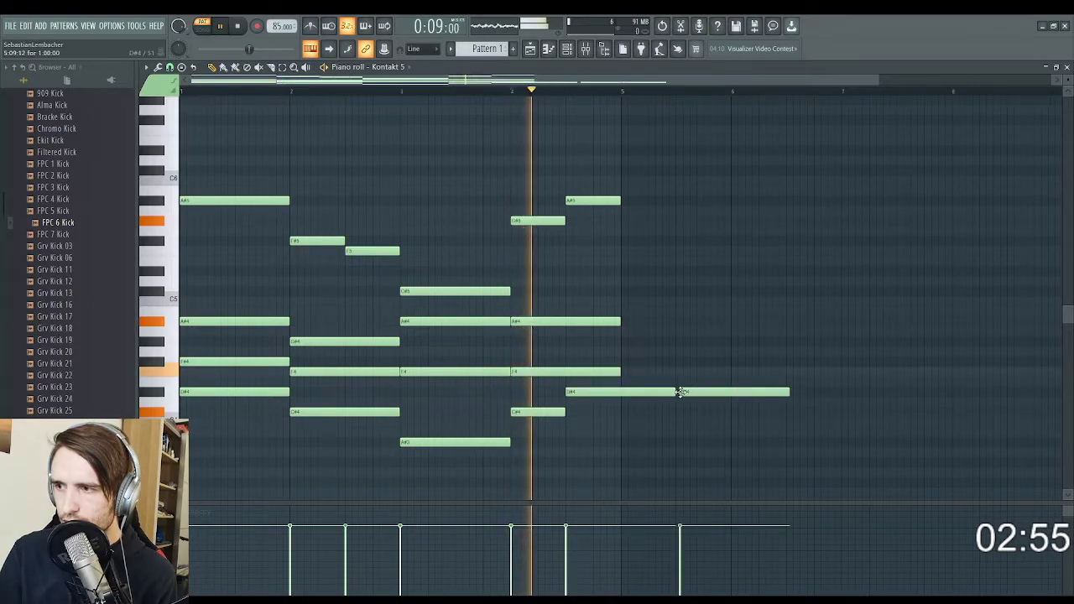
key("space")
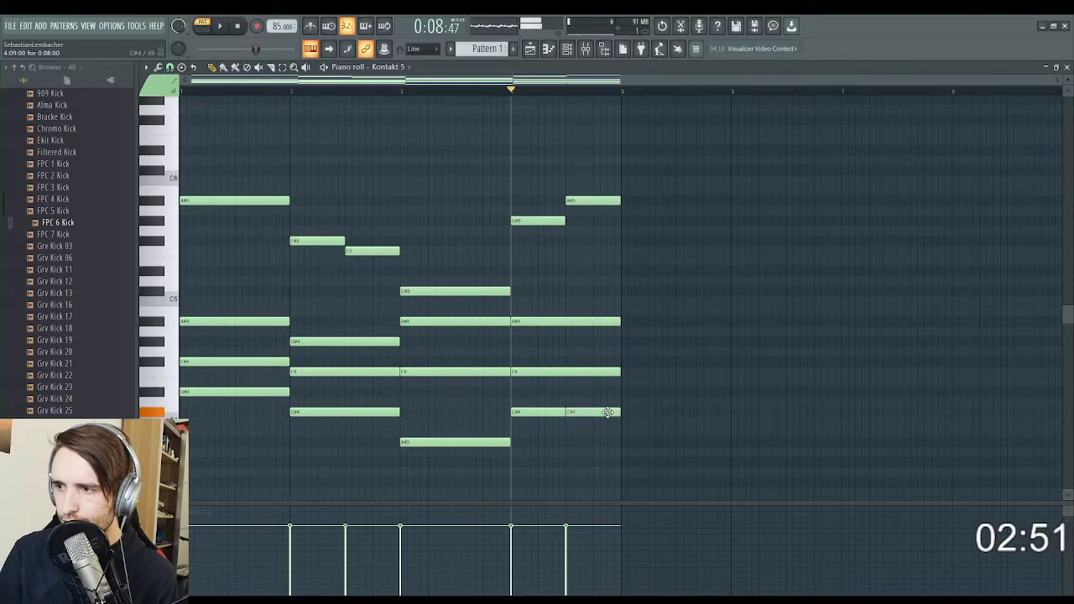
left_click_drag(605, 446, 609, 446)
key("space")
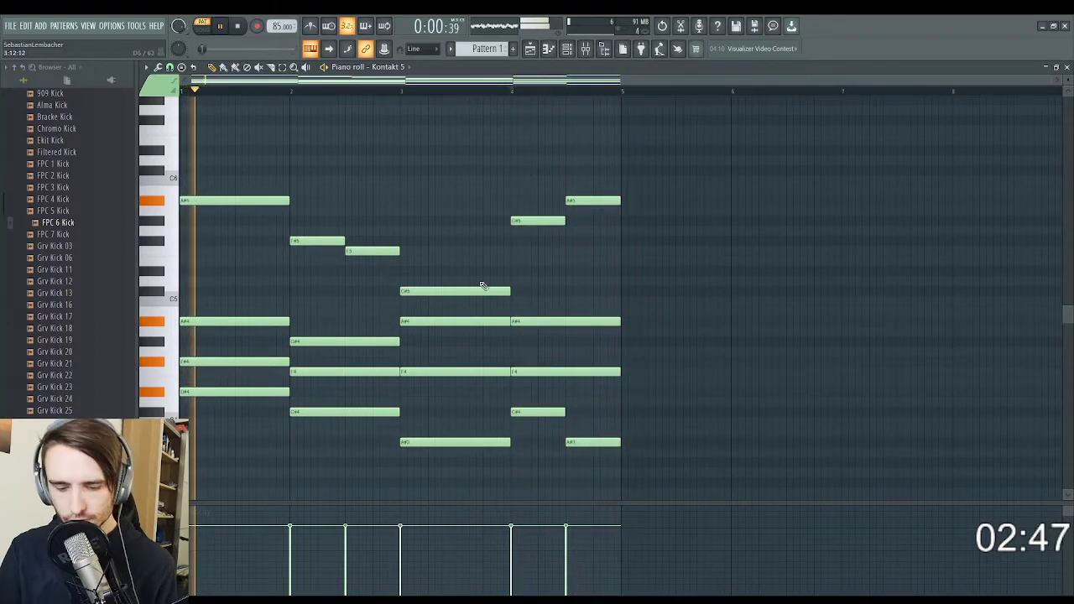
Step: Duplicate the four-bar progression into bars 5 to 8
key("ctrl+b")
left_click(757, 194, "ctrl")
scroll(762, 207, "down", 1)
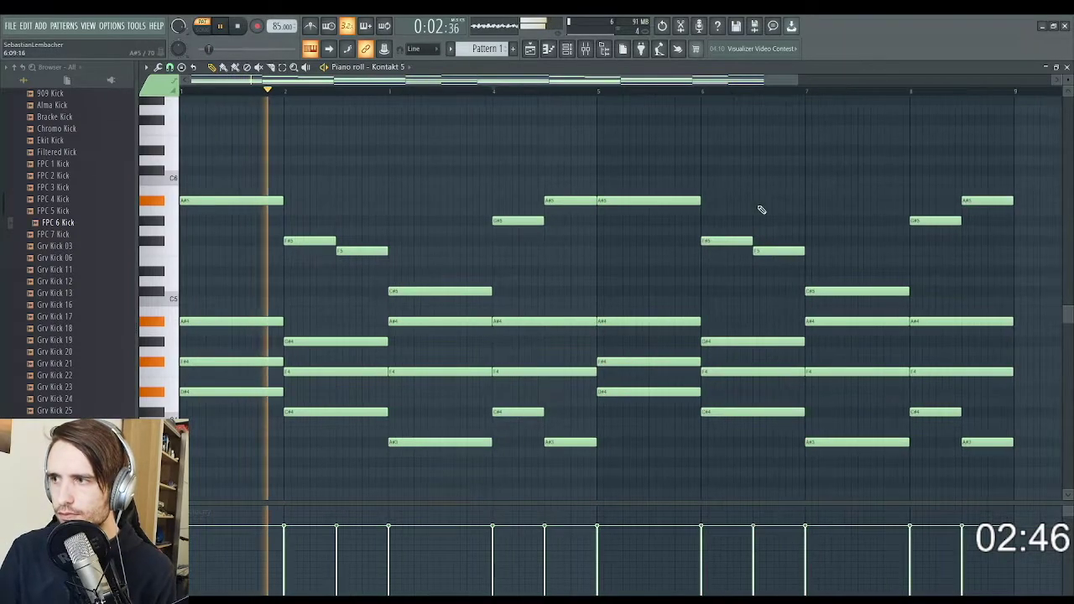
Step: Raise the first melody note of bar 6 to C#6 and play back from late in bar 4
scroll(676, 229, "up", 3)
key("space")
mouse_move(653, 199)
left_mouse_down()
mouse_move(649, 146)
mouse_move(654, 178)
left_mouse_up()
scroll(688, 202, "up", 1)
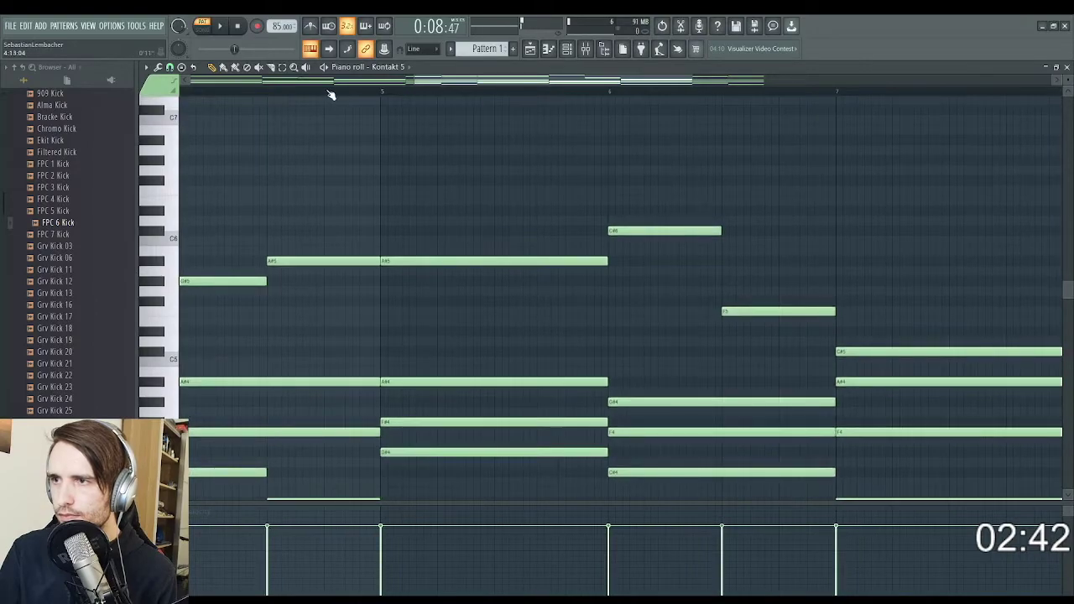
left_click(331, 95)
scroll(597, 240, "down", 2)
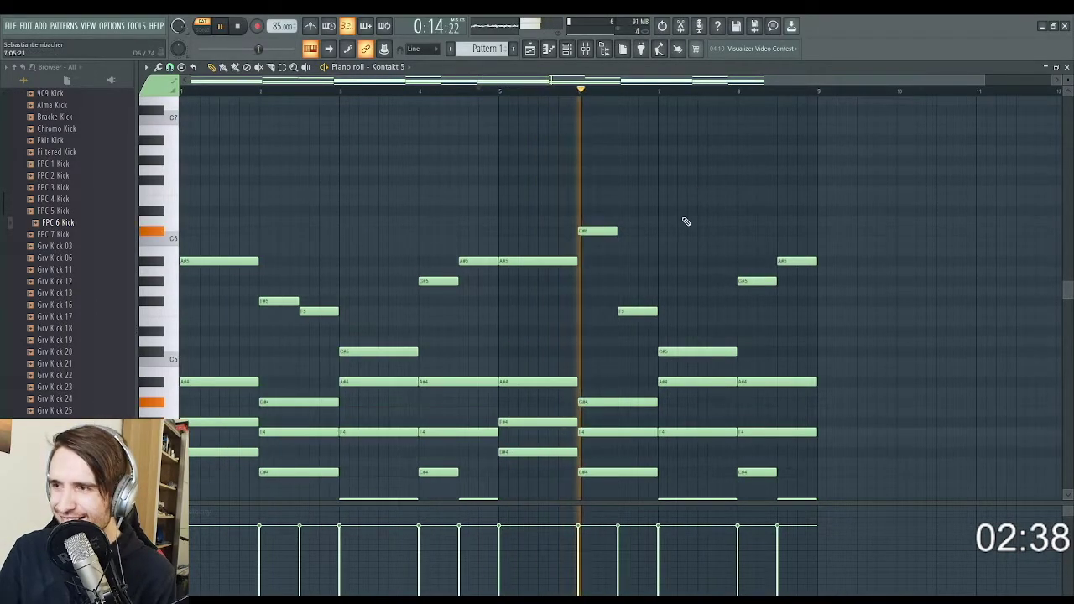
Step: Raise the second melody note of bar 6 to F6 and the bar 7 melody note to F5, and play the change back
scroll(686, 221, "up", 1)
scroll(611, 288, "up", 1)
key("space")
left_click_drag(607, 339, 593, 216)
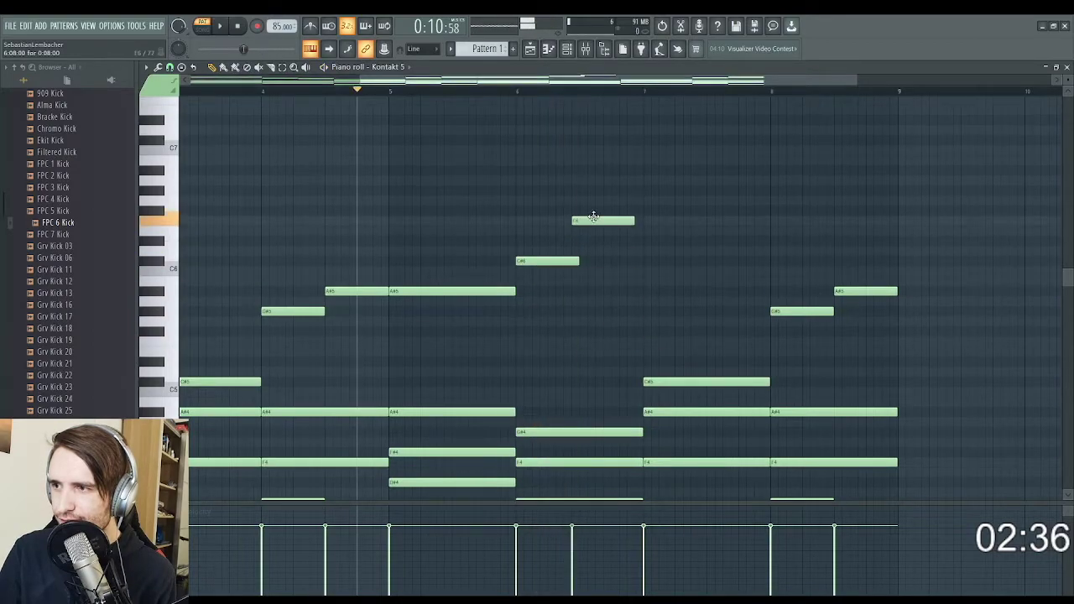
left_click_drag(683, 369, 681, 323)
key("space")
scroll(684, 210, "down", 1)
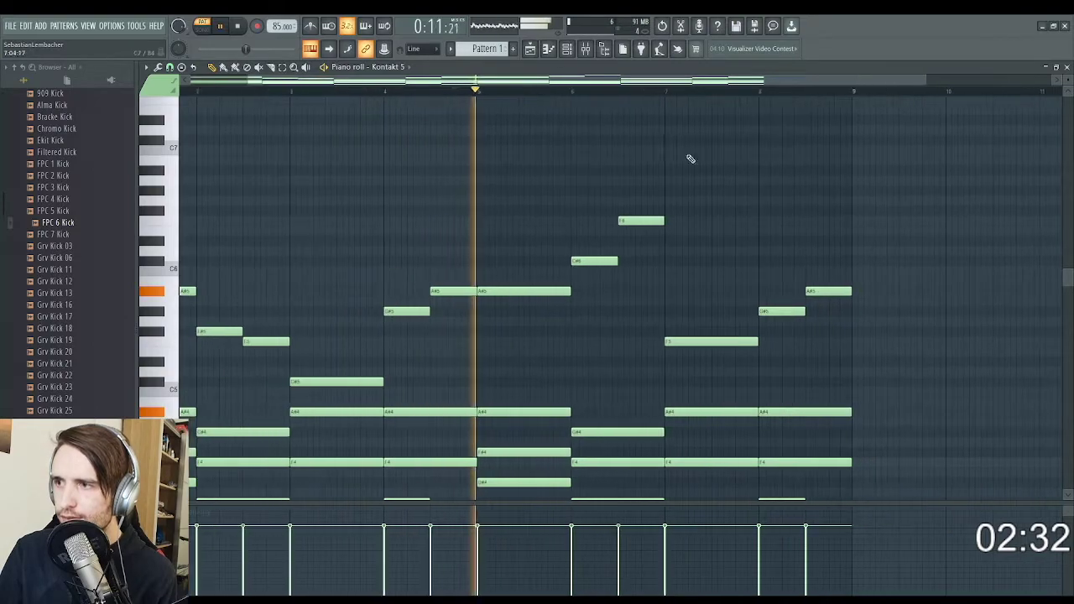
Step: Replace the bar 7 melody note with half-bar G#5 and C#6 notes, and set the first bar 8 melody note to B5
left_click_drag(676, 78, 690, 78)
scroll(650, 243, "up", 2)
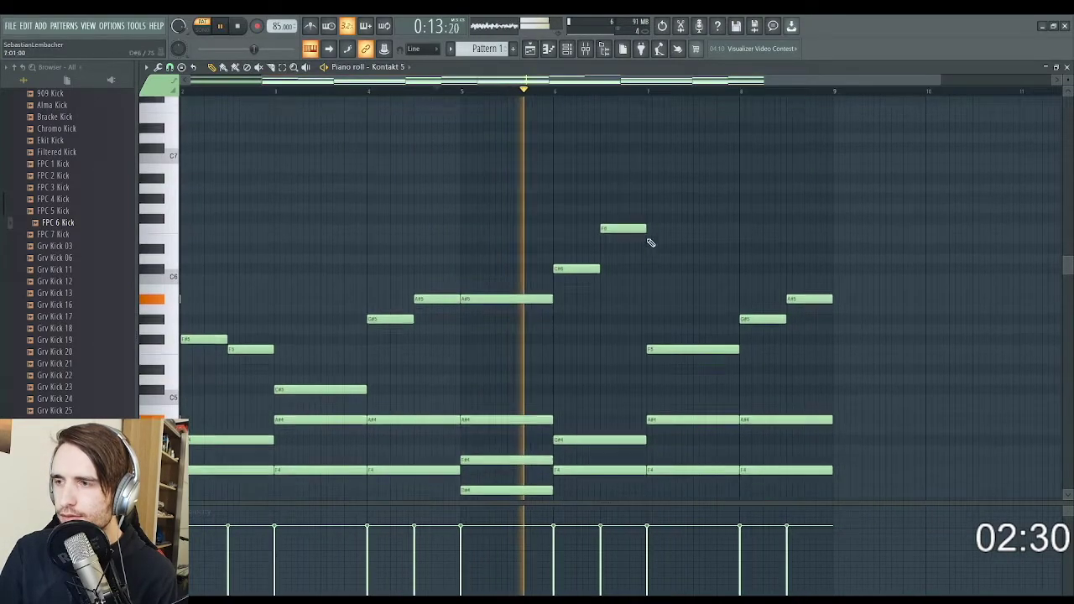
scroll(702, 297, "up", 1)
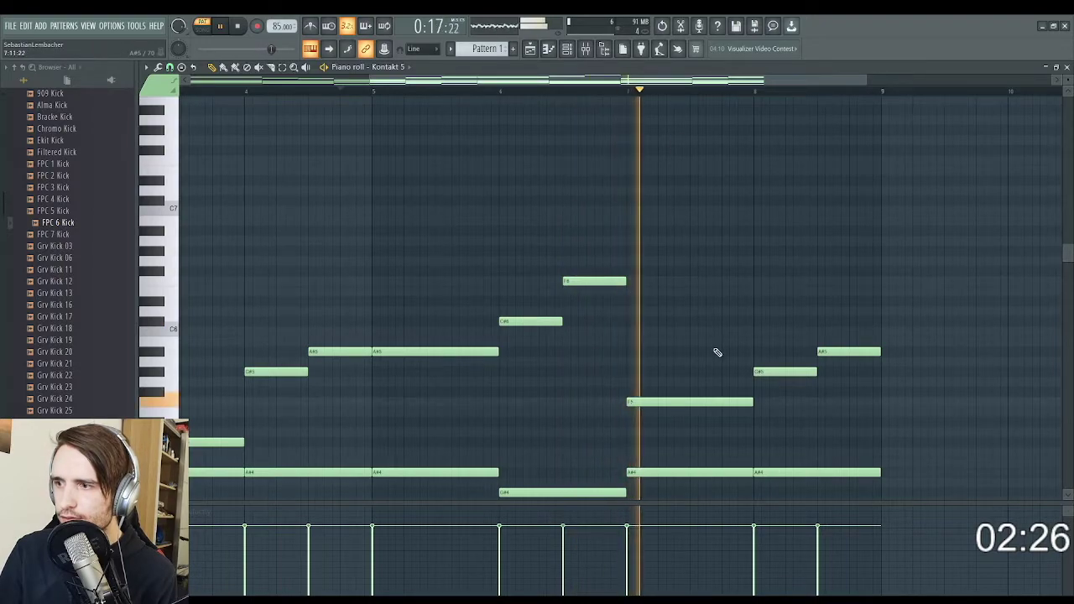
key("space")
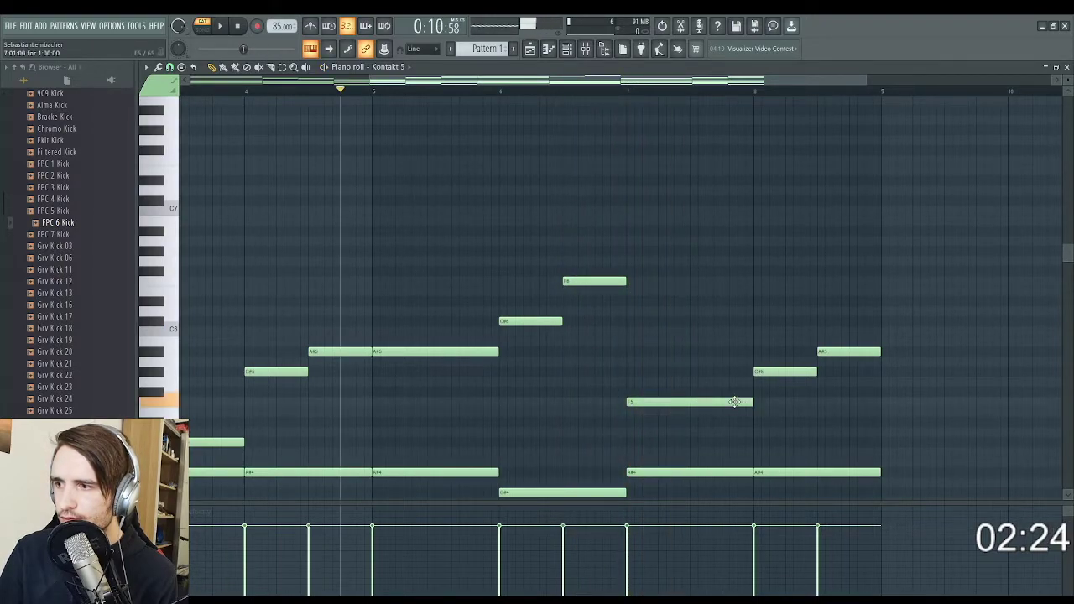
left_click_drag(735, 402, 731, 364)
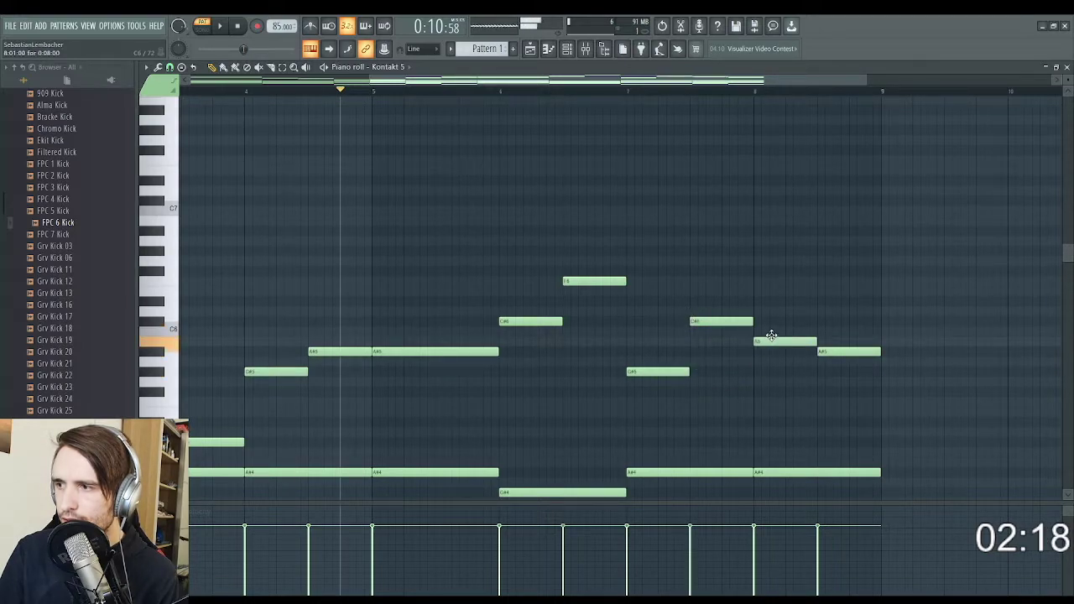
Step: Raise the bar 6 G#4 chord note to C#5 and play the progression back from late in bar 4
scroll(824, 351, "down", 4)
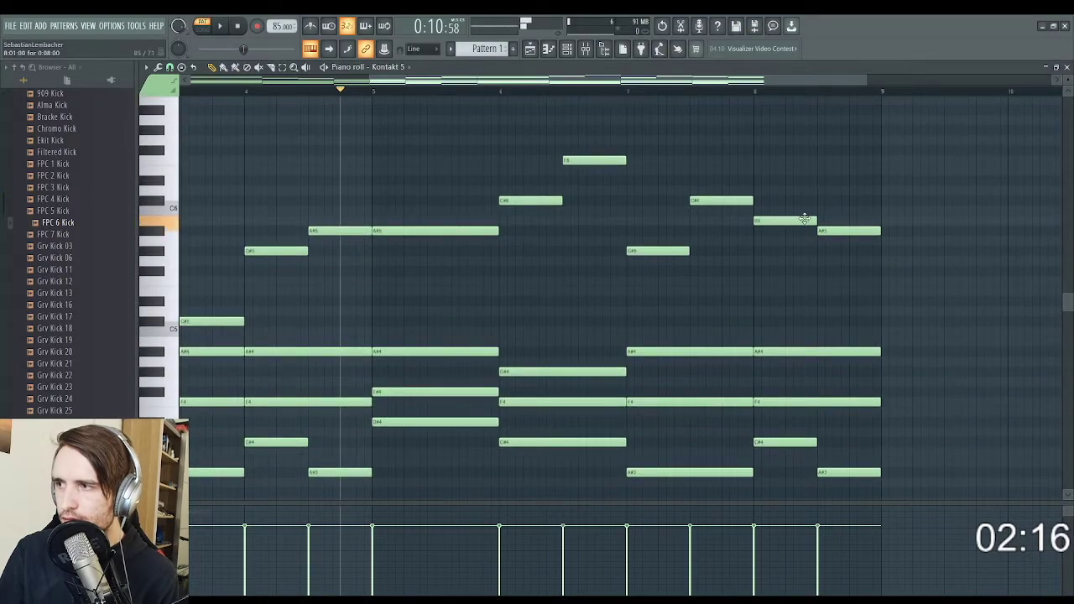
key("space")
scroll(652, 305, "down", 4)
scroll(411, 245, "up", 1)
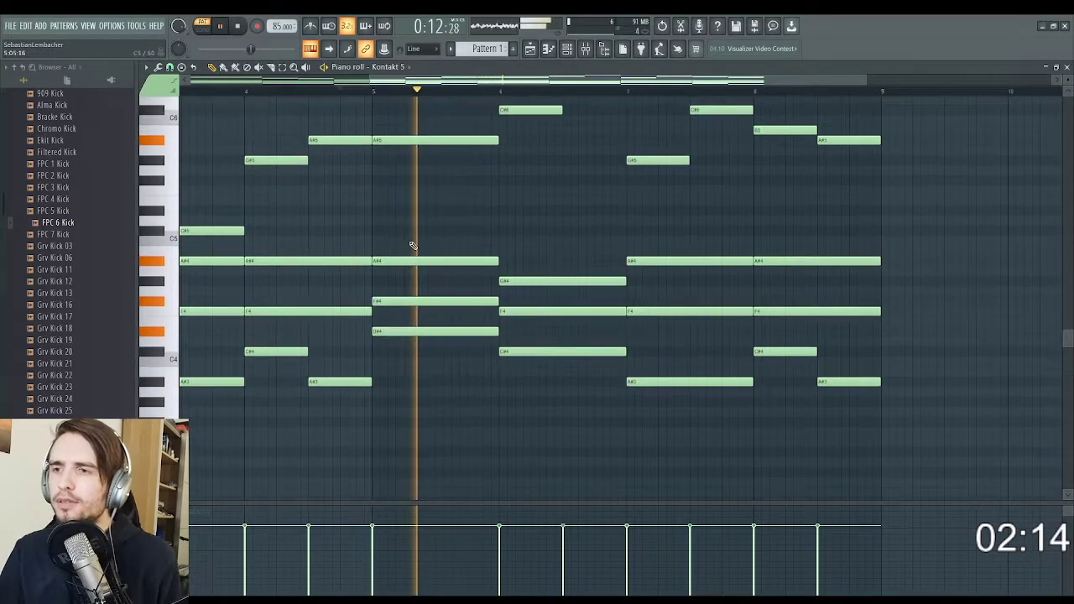
scroll(499, 235, "up", 1)
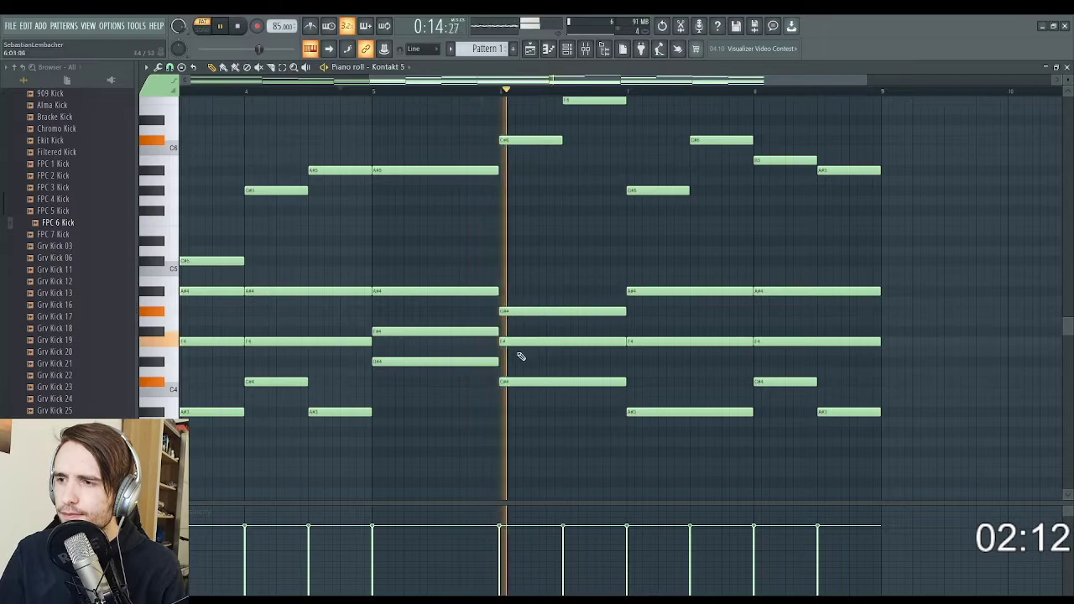
key("space")
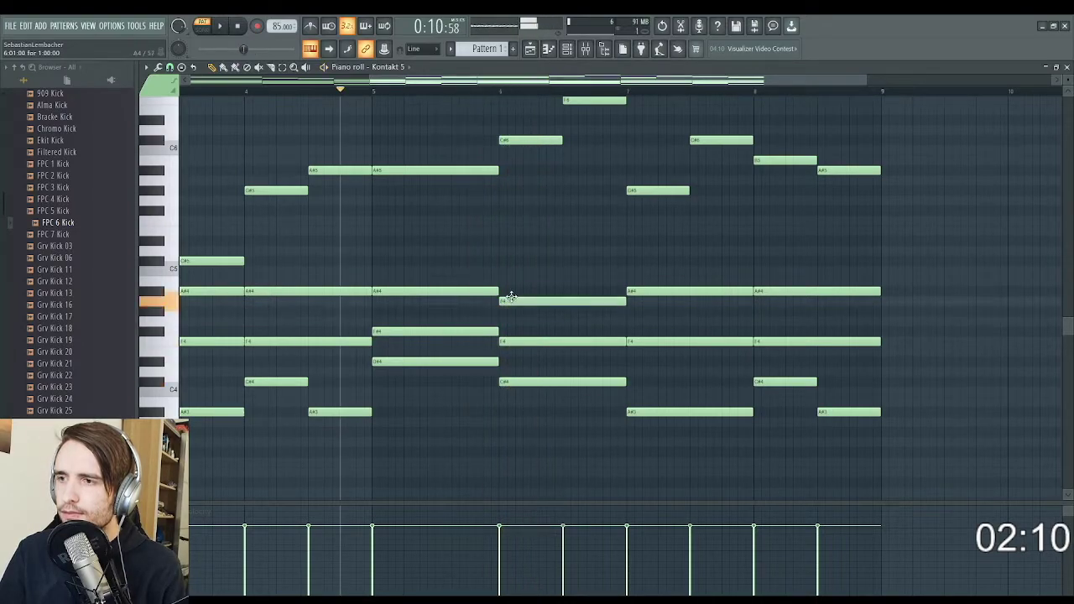
left_click_drag(511, 297, 512, 270)
key("space")
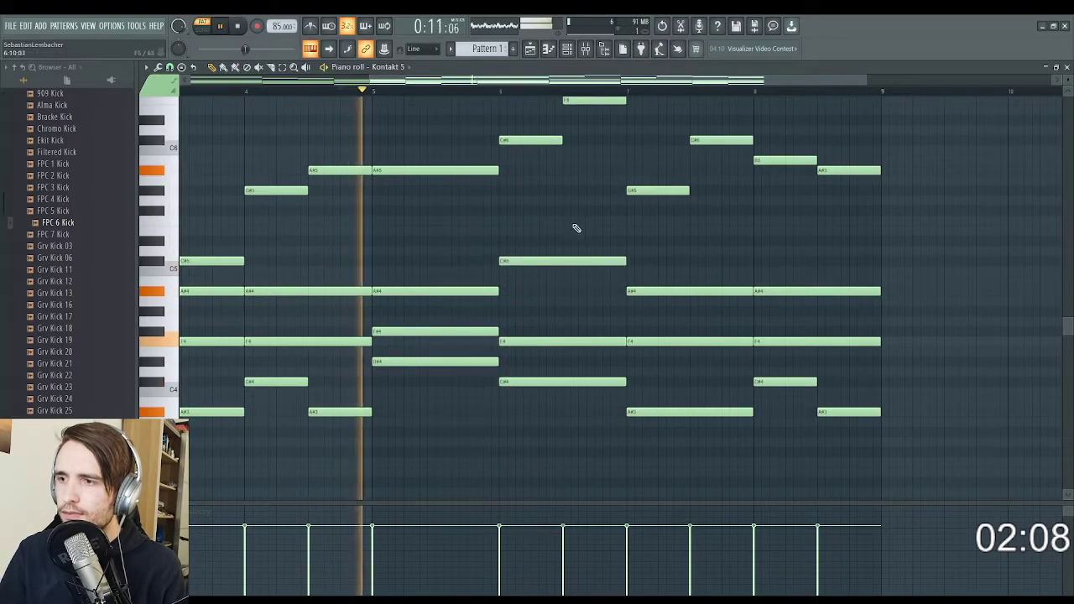
scroll(657, 249, "up", 1)
scroll(571, 314, "up", 3)
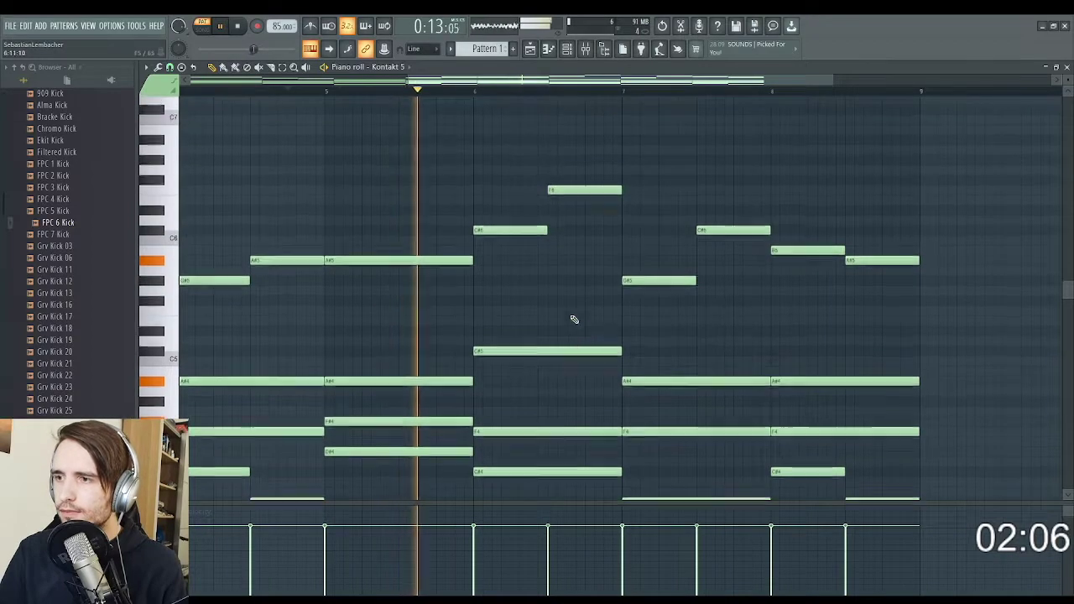
Step: Add a full-bar G#4 to the bar 6 chord and play back from the start of bar 6
key("space")
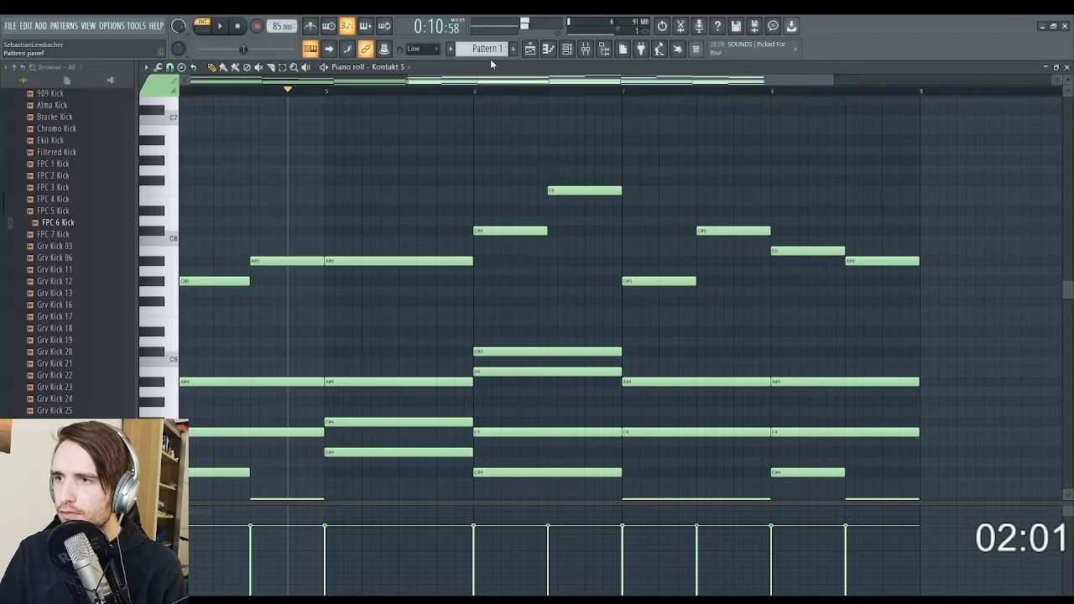
left_click(477, 94)
key("space")
key("space")
left_click_drag(492, 371, 491, 401)
key("space")
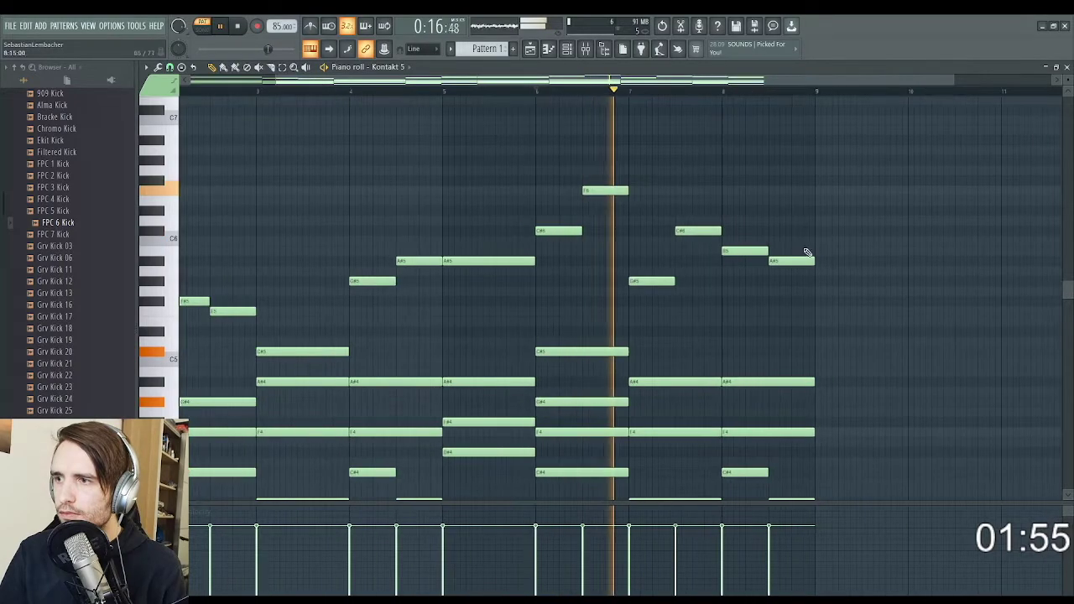
scroll(633, 339, "up", 2)
Step: Add a full-bar F5 to the bar 7 chord and play back from bar 6
key("space")
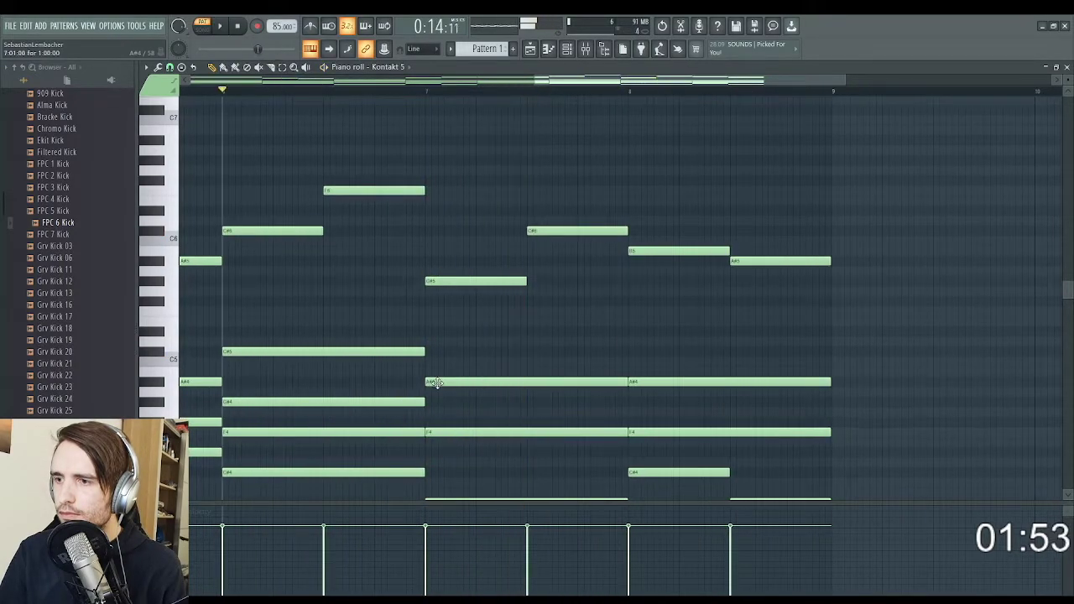
left_click_drag(428, 335, 421, 310)
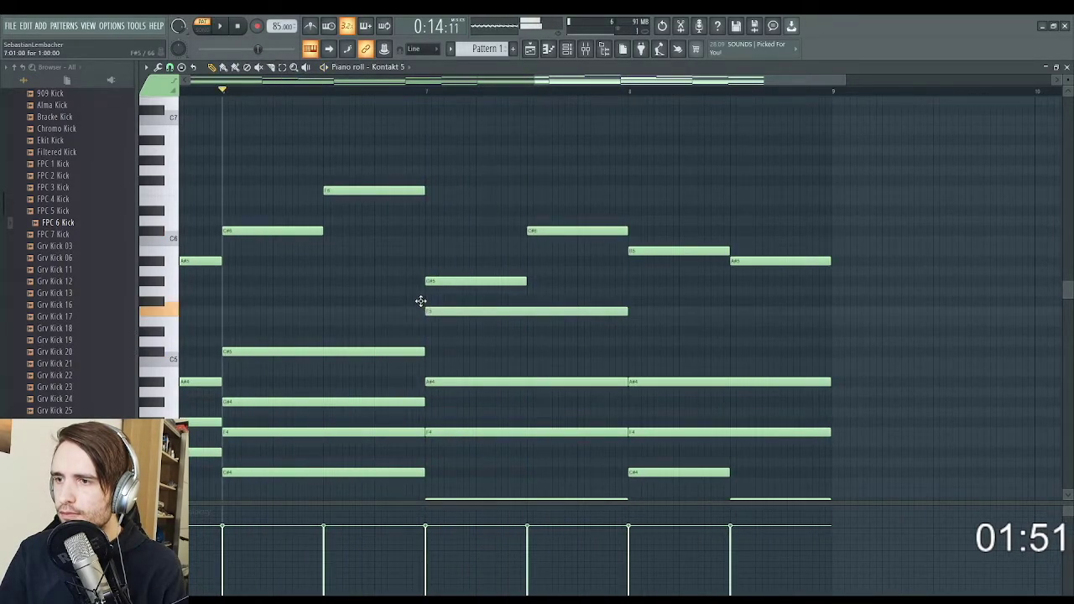
key("space")
scroll(667, 316, "up", 1)
scroll(636, 307, "down", 3)
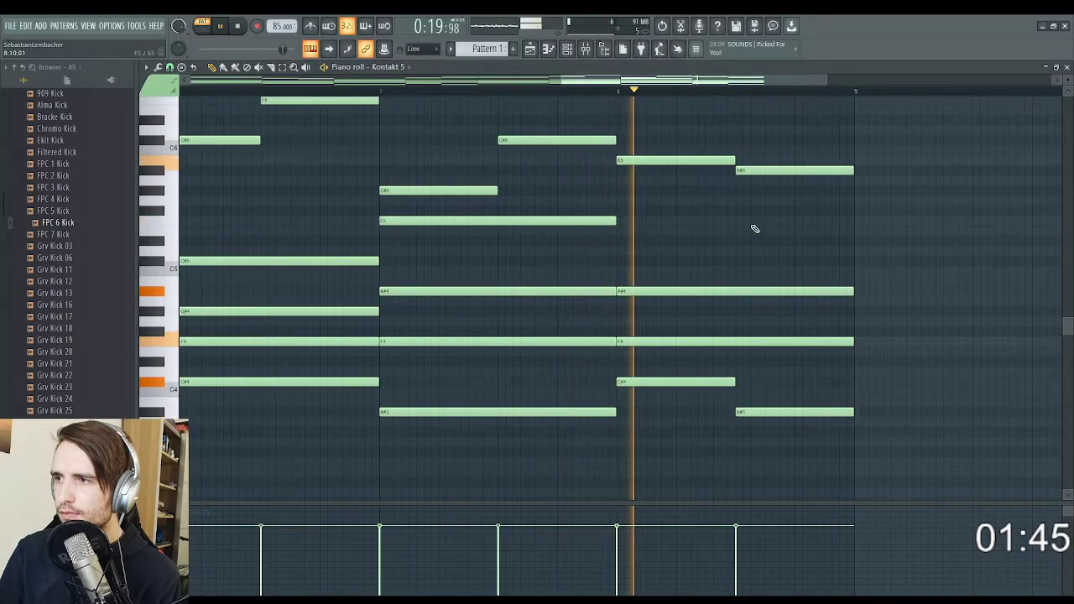
Step: Set the playback start to the middle of bar 7 and lower the first bass note of bar 8 to B3
key("space")
scroll(646, 159, "up", 3)
left_click(537, 90)
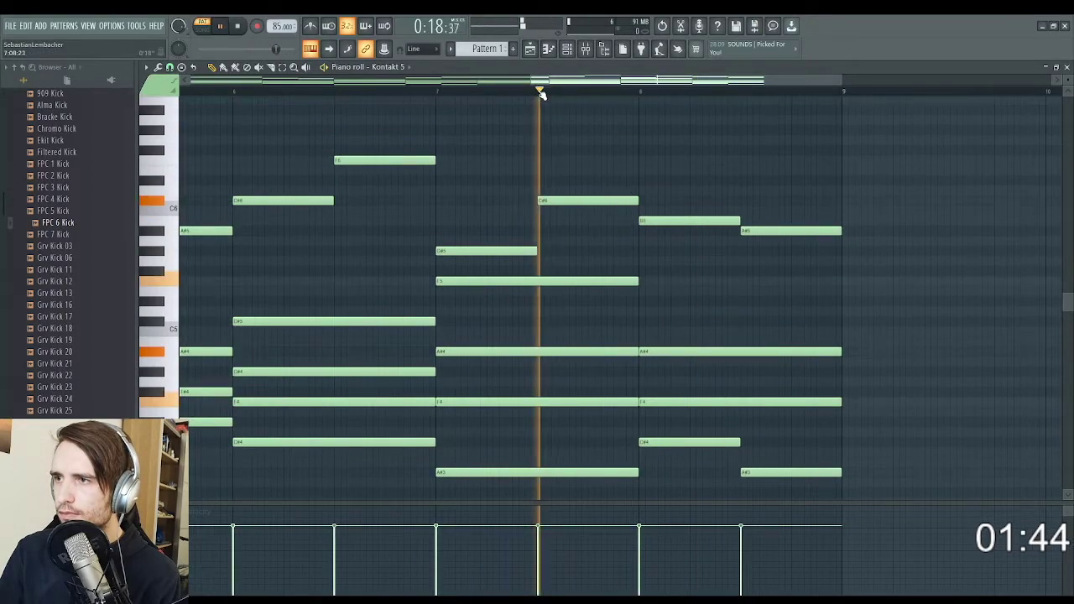
key("space")
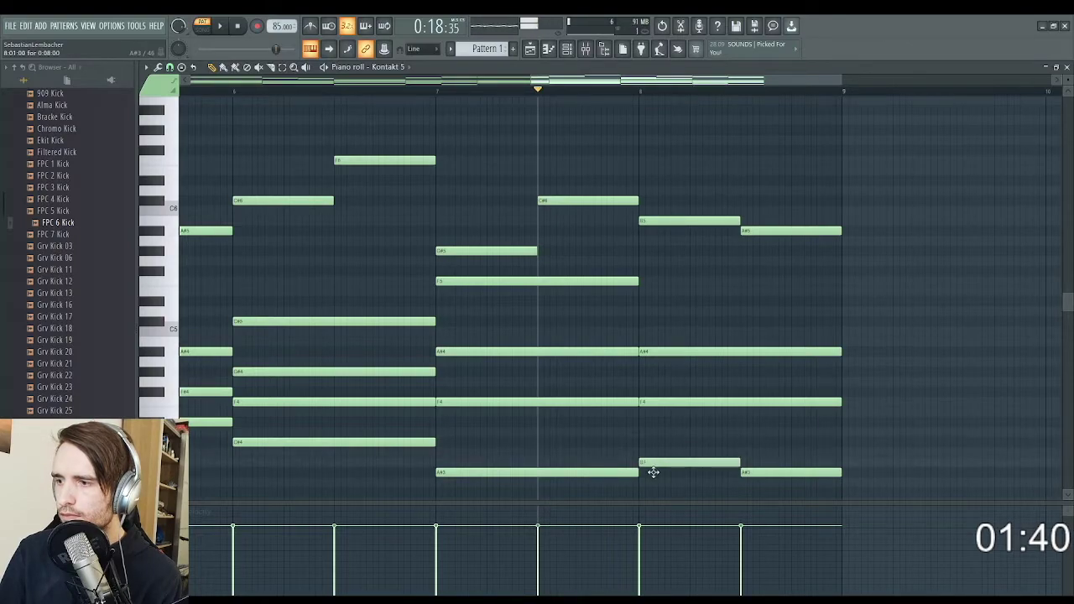
Step: Play back the bar 8 change and lower its two sustained chord notes to D#4 and G#4
key("space")
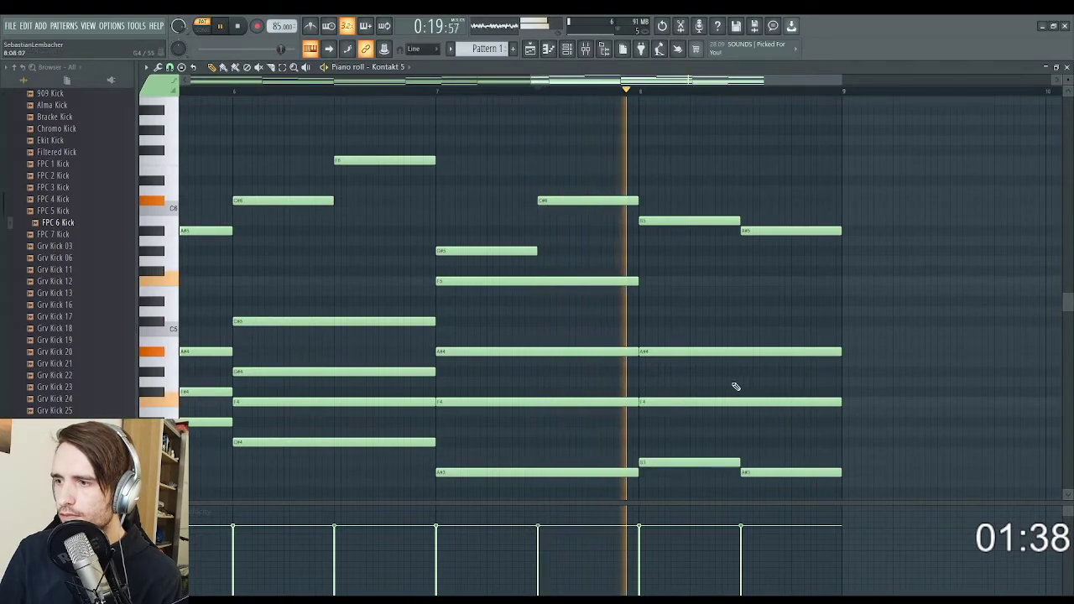
key("space")
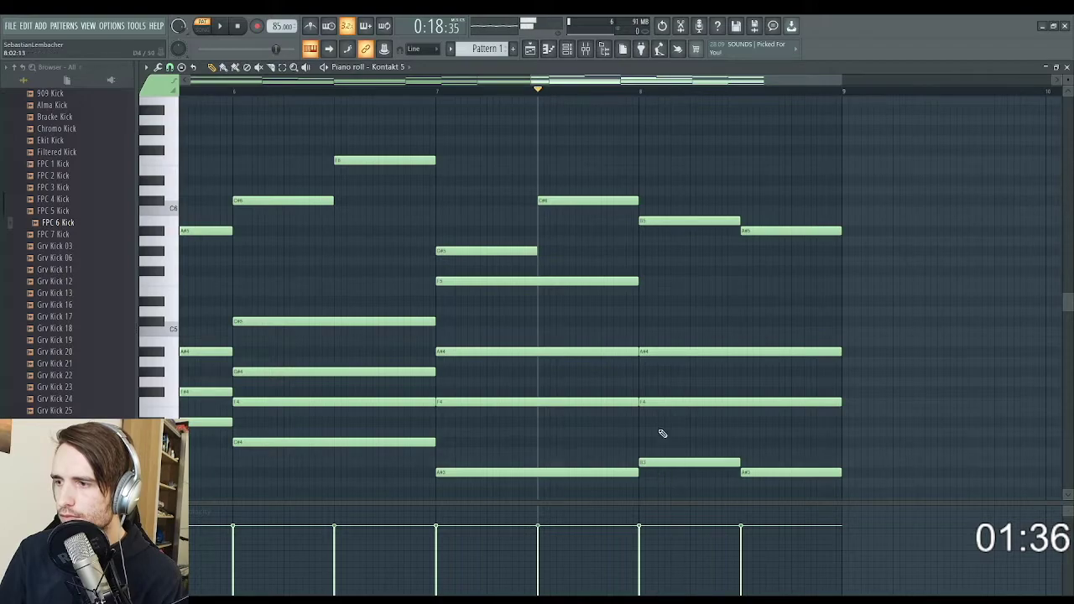
left_click_drag(659, 401, 658, 420)
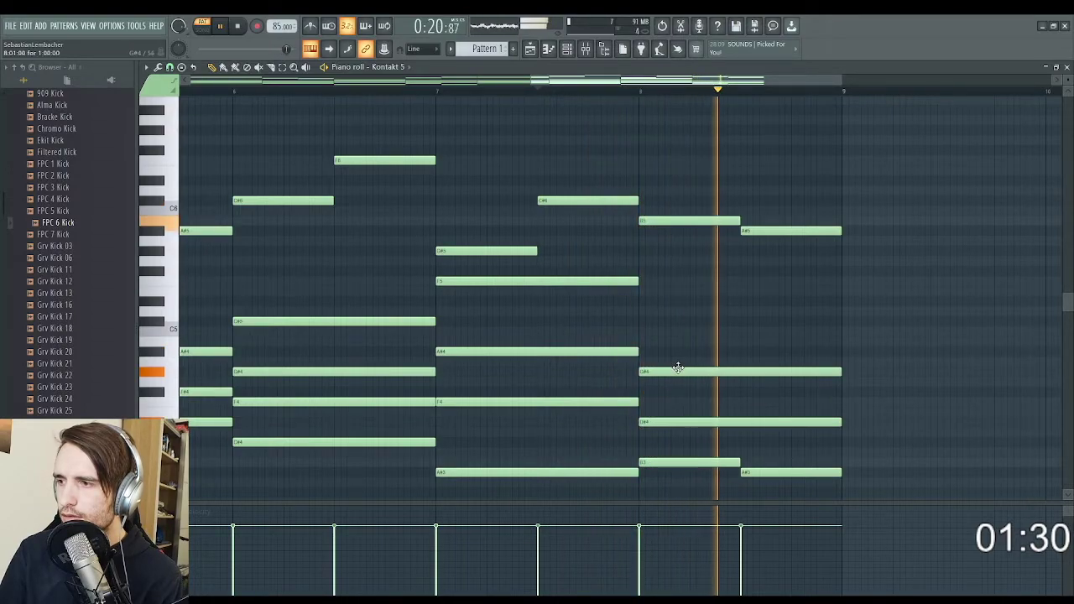
Step: Raise the second bar 8 bass note to C#4 and replace the second half of the bar's D#4 with F4
key("space")
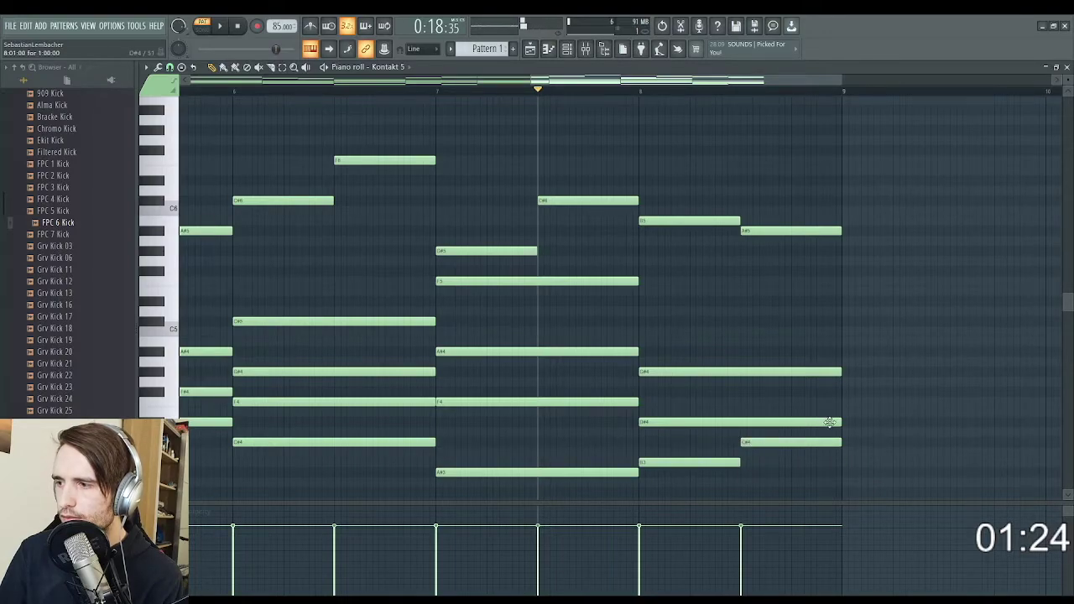
key("space")
scroll(760, 412, "up", 2)
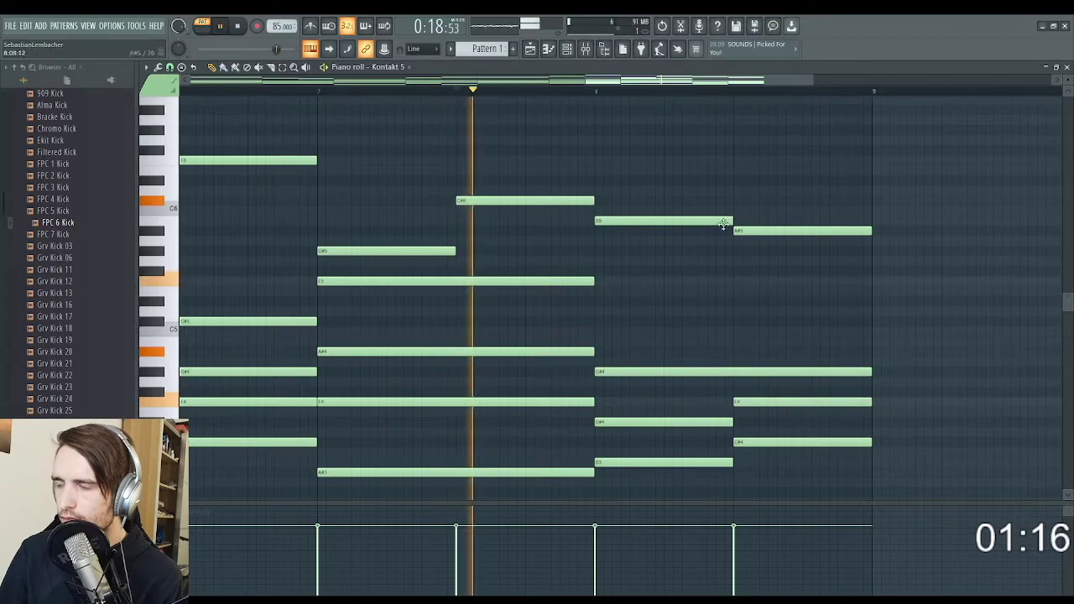
scroll(697, 171, "up", 1)
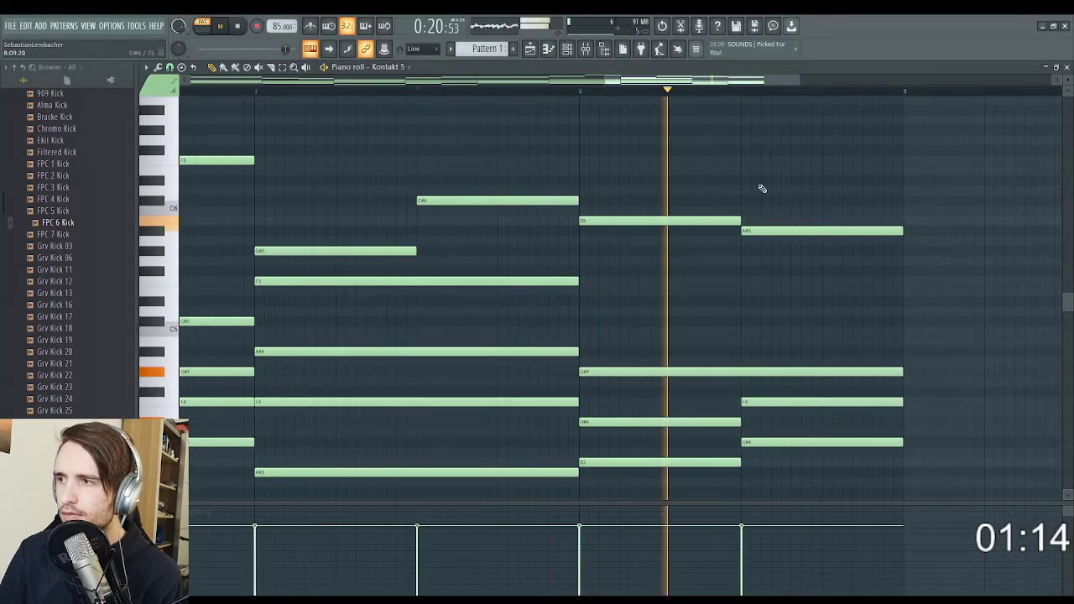
scroll(737, 239, "down", 2)
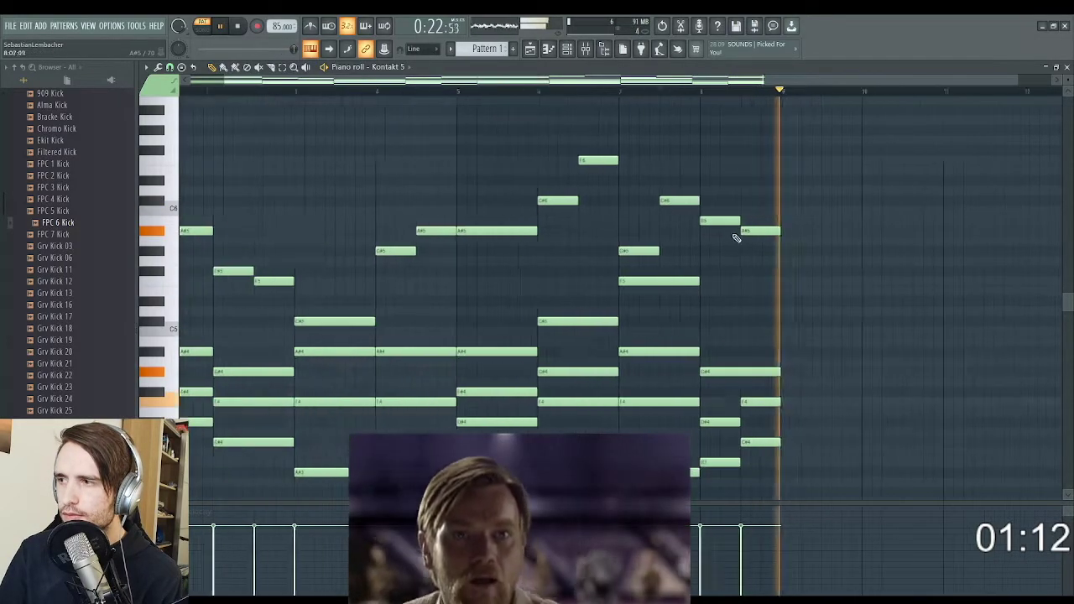
scroll(737, 238, "down", 1)
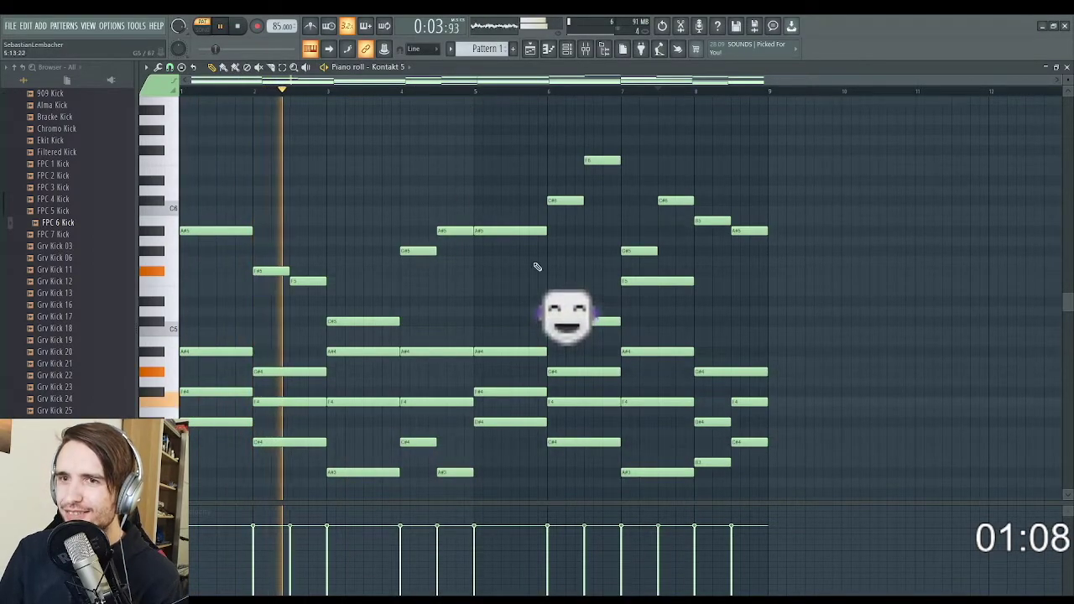
Step: Load the Violin Solo instrument in a second Kontakt channel and move its window out of the way
left_click(1067, 68)
left_click(484, 181)
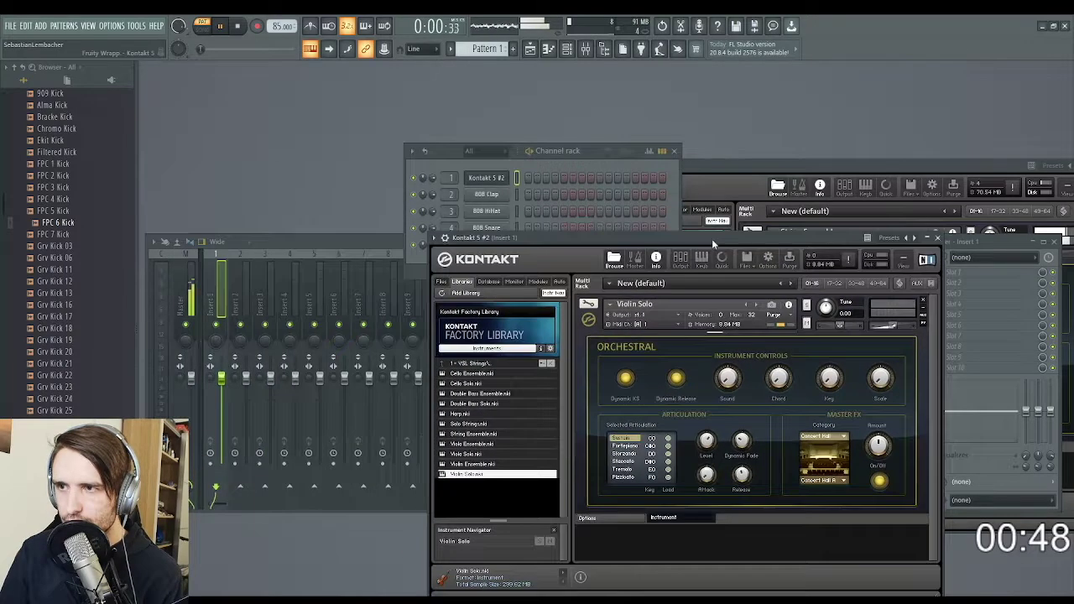
left_click_drag(711, 238, 788, 218)
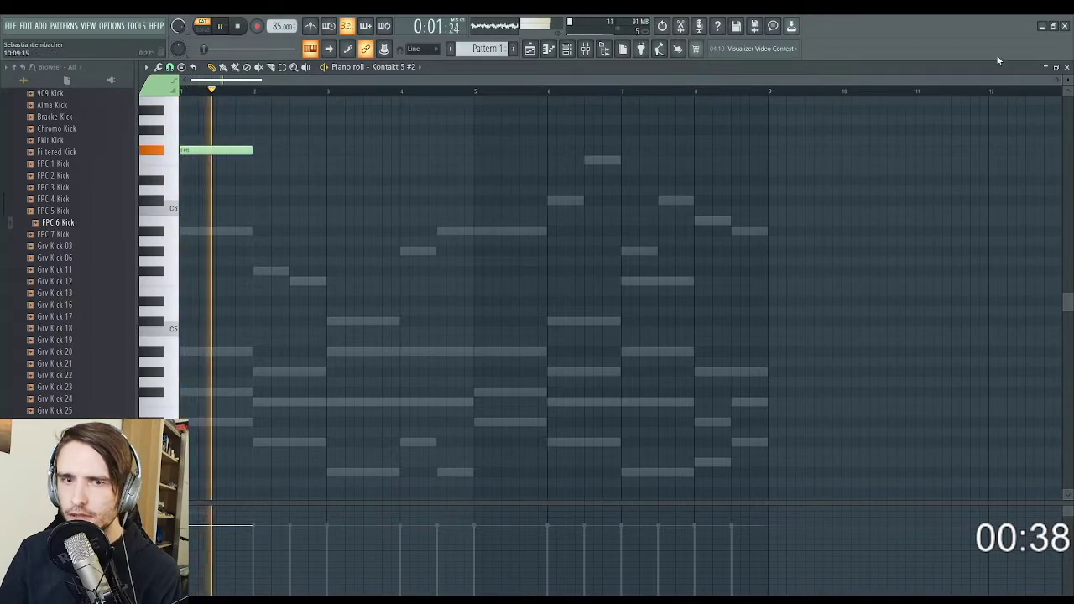
Step: Fill bar 1 of the violin part with half-bar notes F#6 and A#6
left_click(1066, 67)
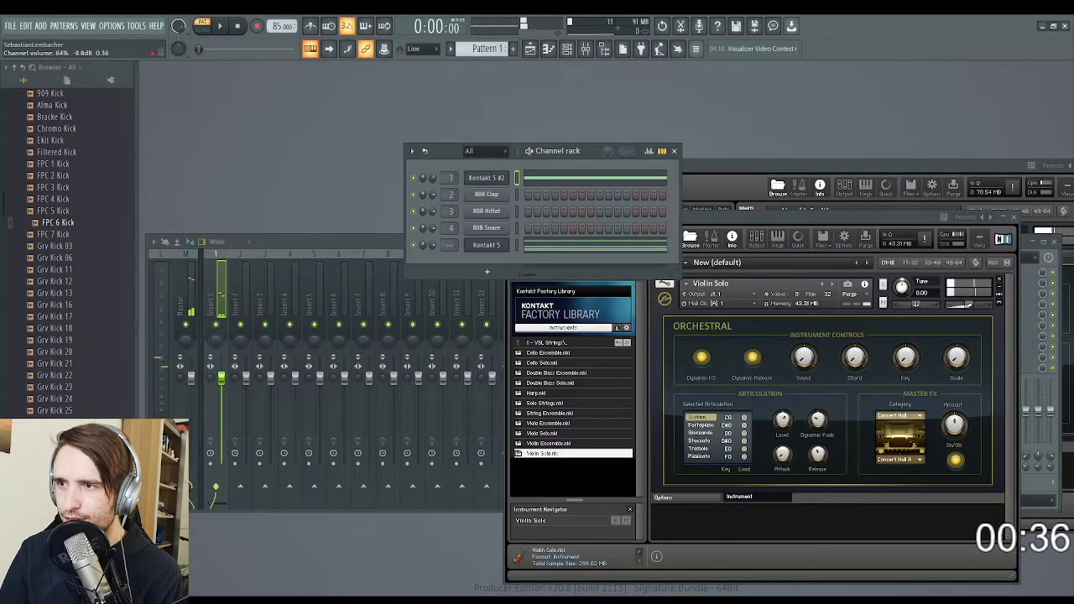
left_click(540, 181)
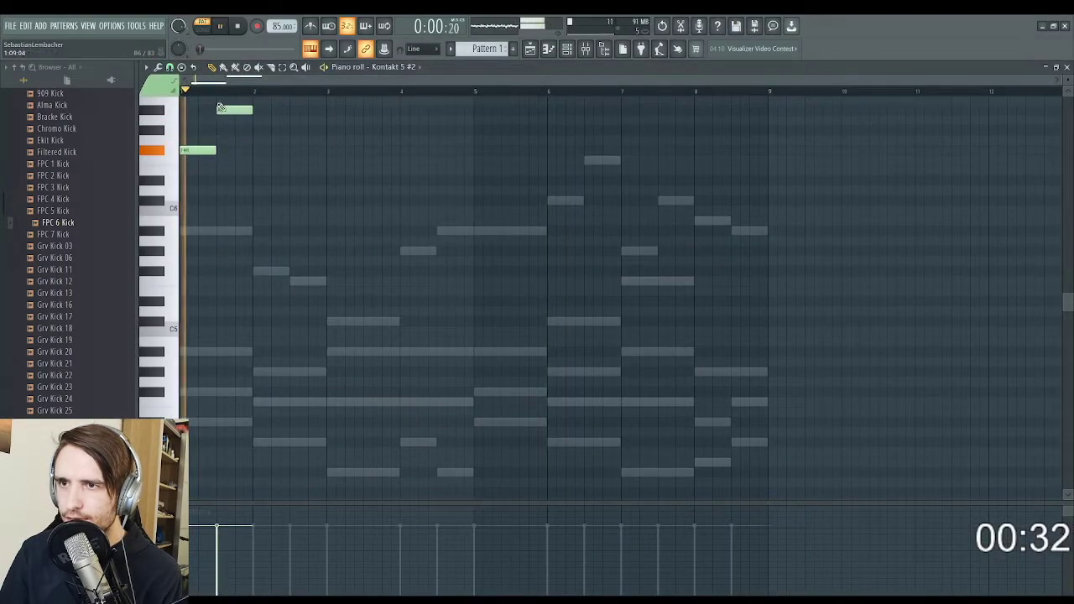
scroll(226, 138, "up", 1)
scroll(238, 166, "up", 2)
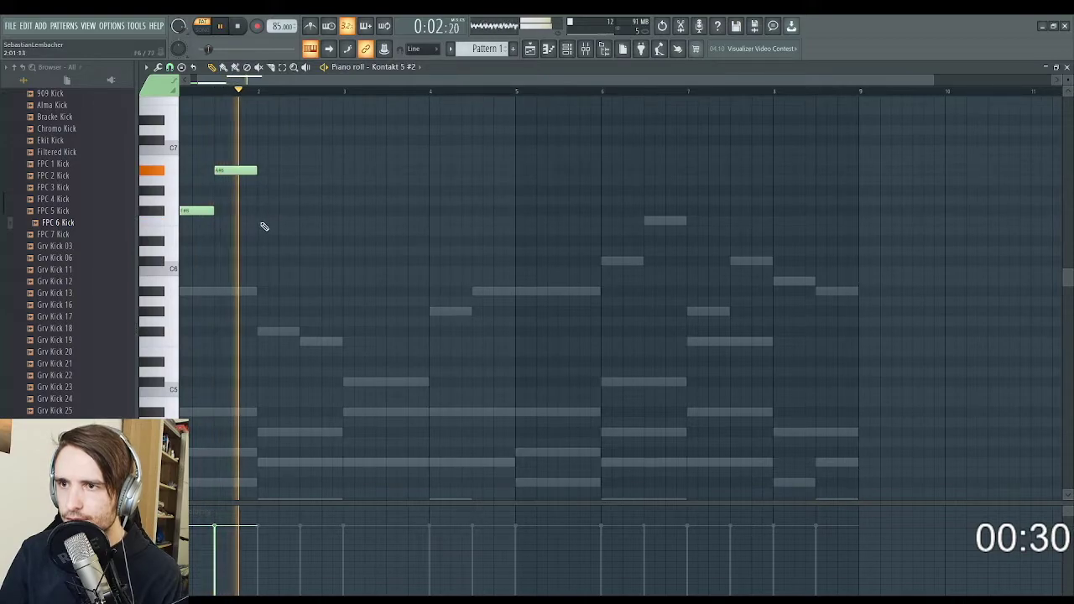
Step: Add half-bar violin notes F6 and A#6 in bar 2, and B6 and F6 in bar 3
key("space")
left_click(265, 221)
left_click(307, 172)
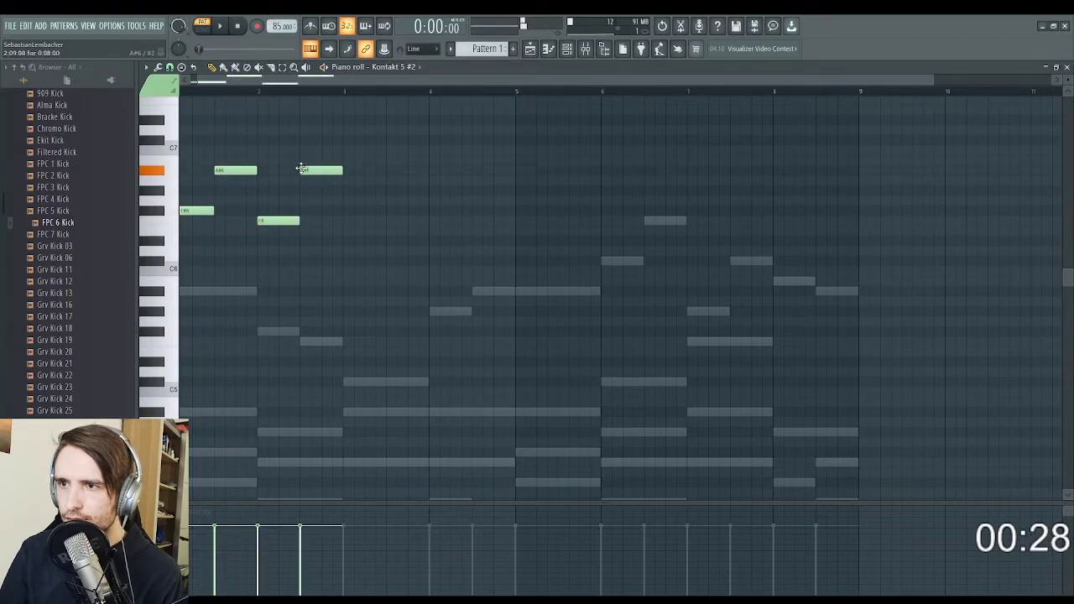
left_click(349, 160)
key("space")
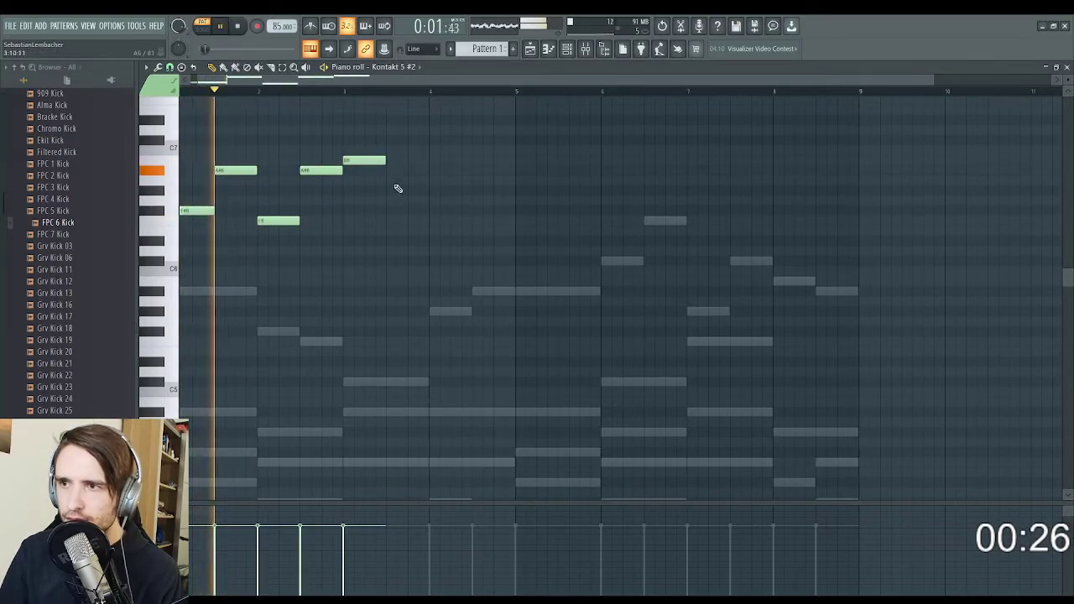
left_click(391, 221)
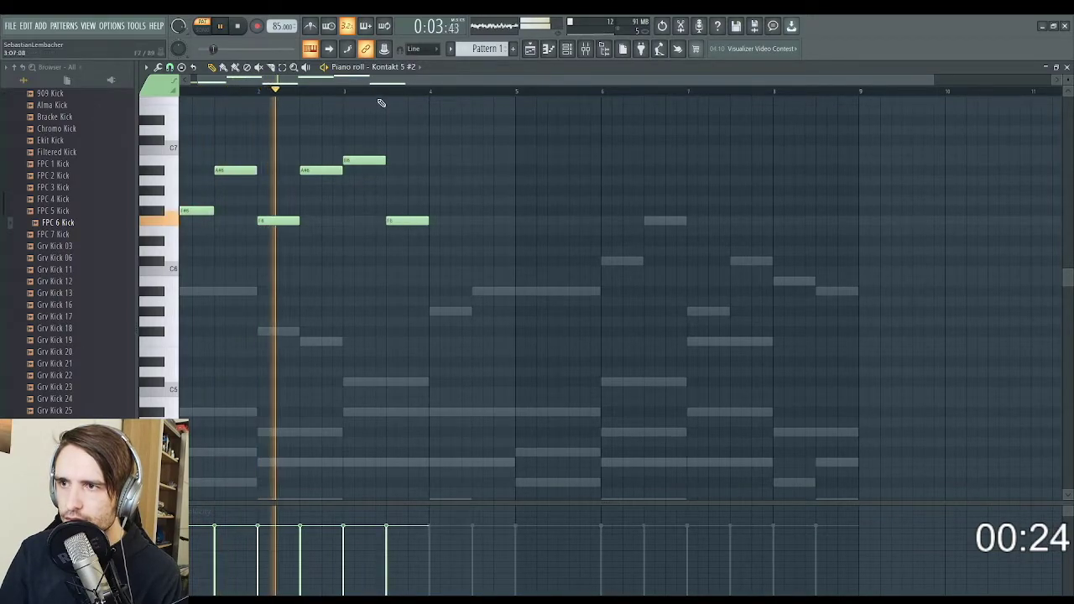
Step: Play back from the middle of bar 3 and add half-bar violin notes G#6 and D#7 in bar 4
scroll(411, 147, "up", 3)
key("space")
left_click(374, 91)
key("space")
key("space")
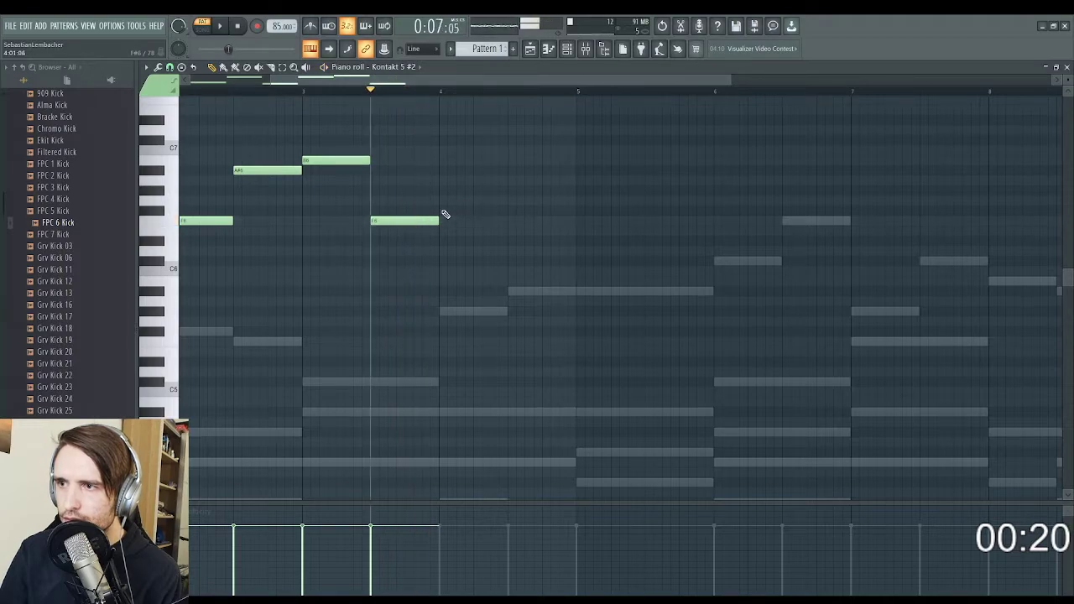
key("space")
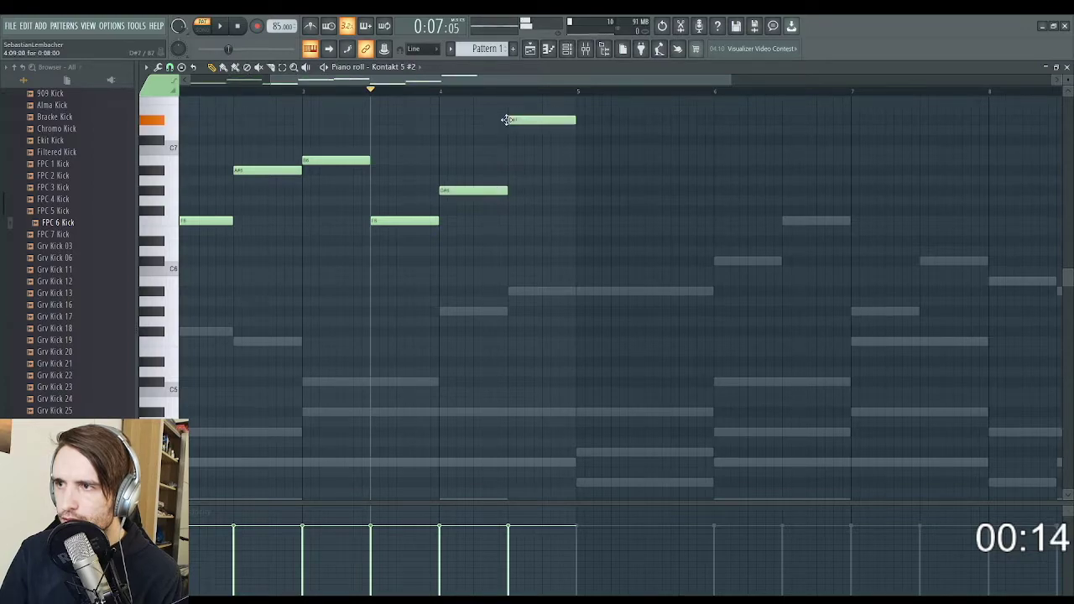
Step: Lower the last violin note of bar 4 to C#7 and duplicate the four-bar violin phrase into bars 5 to 8
key("space")
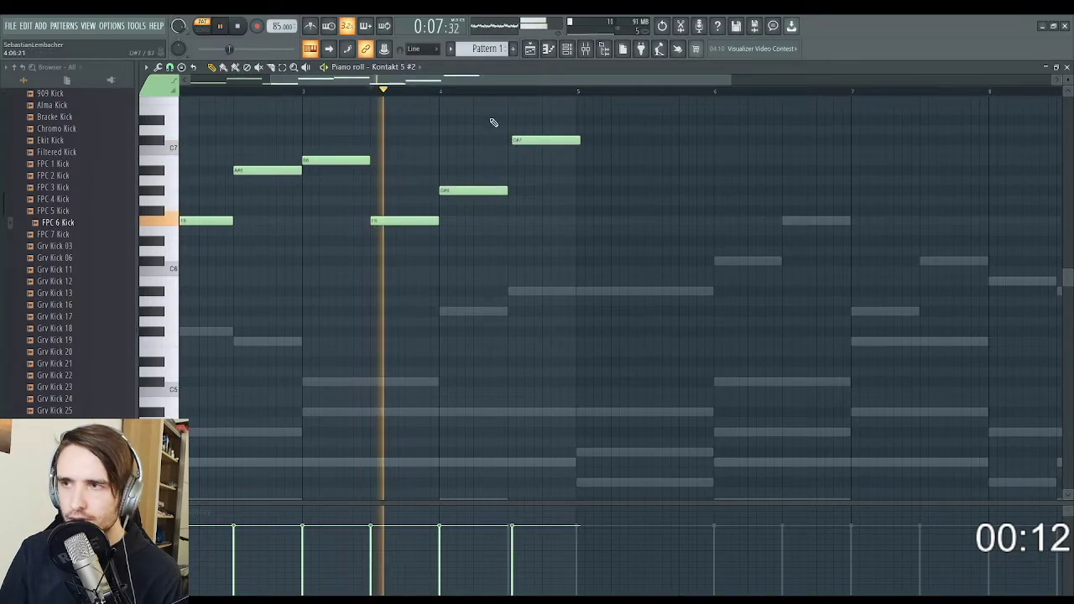
scroll(538, 190, "up", 1)
scroll(535, 150, "down", 3)
left_click(479, 131)
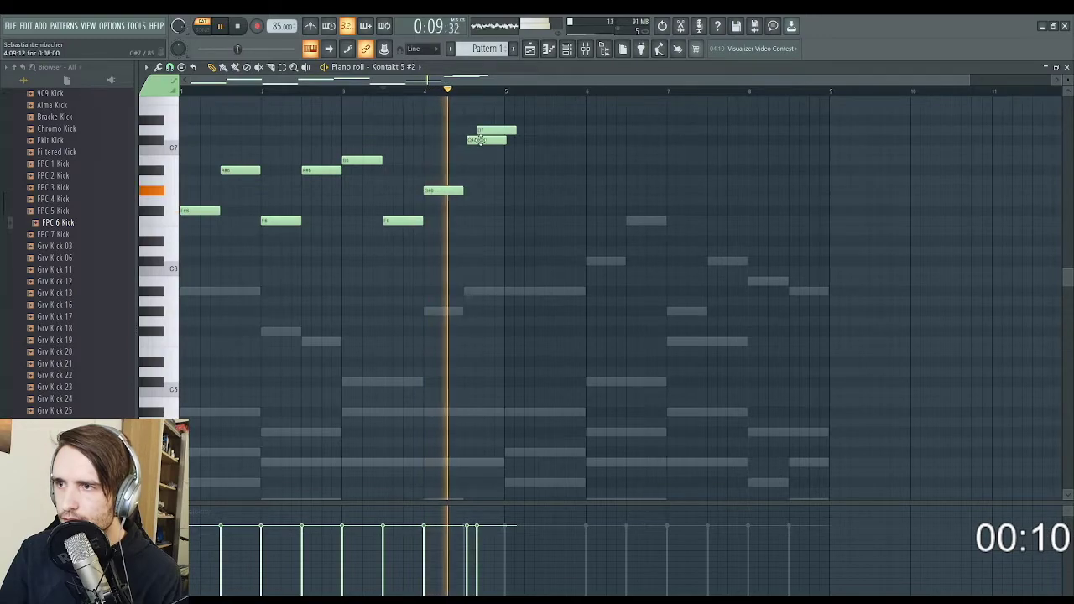
right_click(498, 130)
key("ctrl+b")
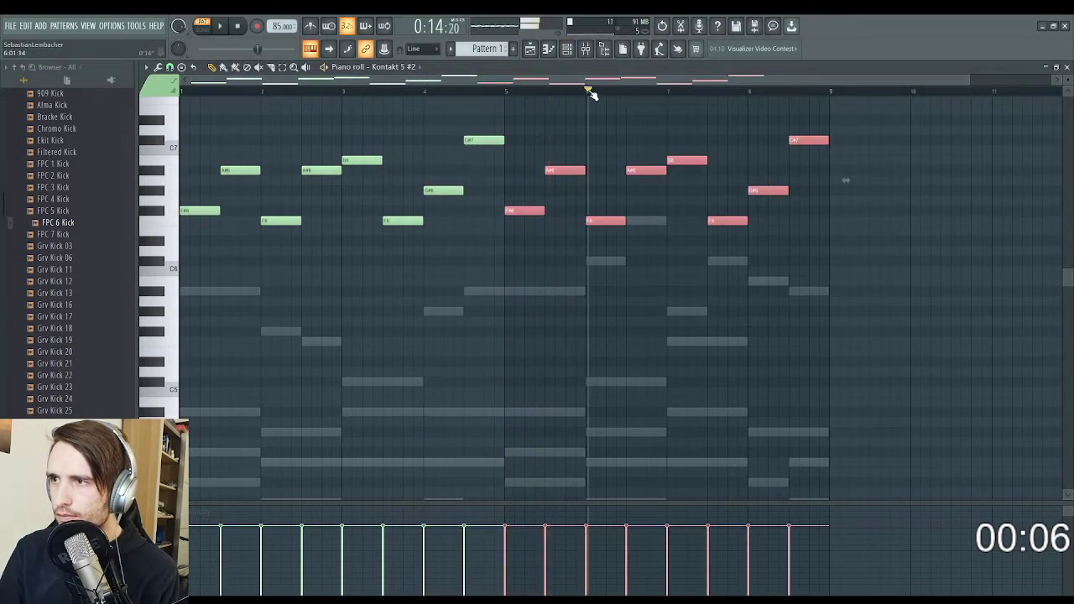
Step: Raise the first violin note of bar 7 to C#7 and play back the ending of the phrase
left_click(732, 167, "ctrl")
key("space")
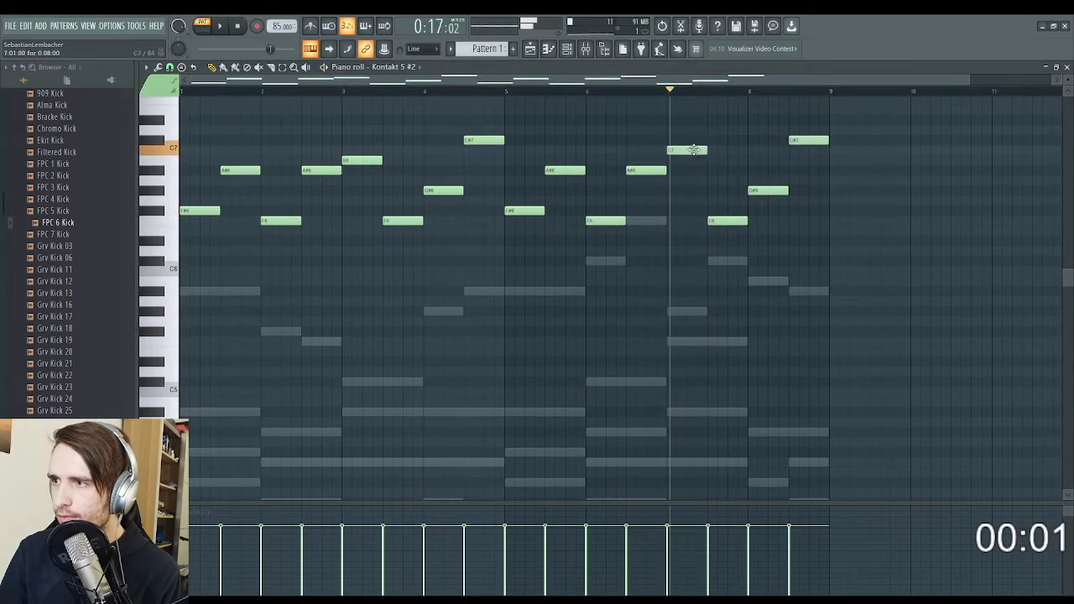
key("space")
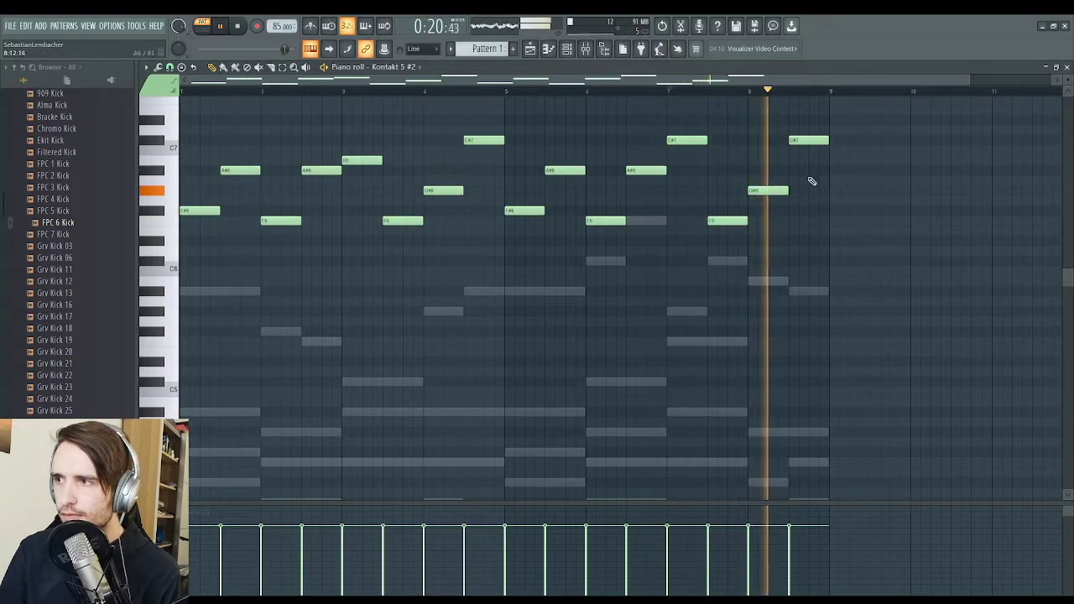
key("space")
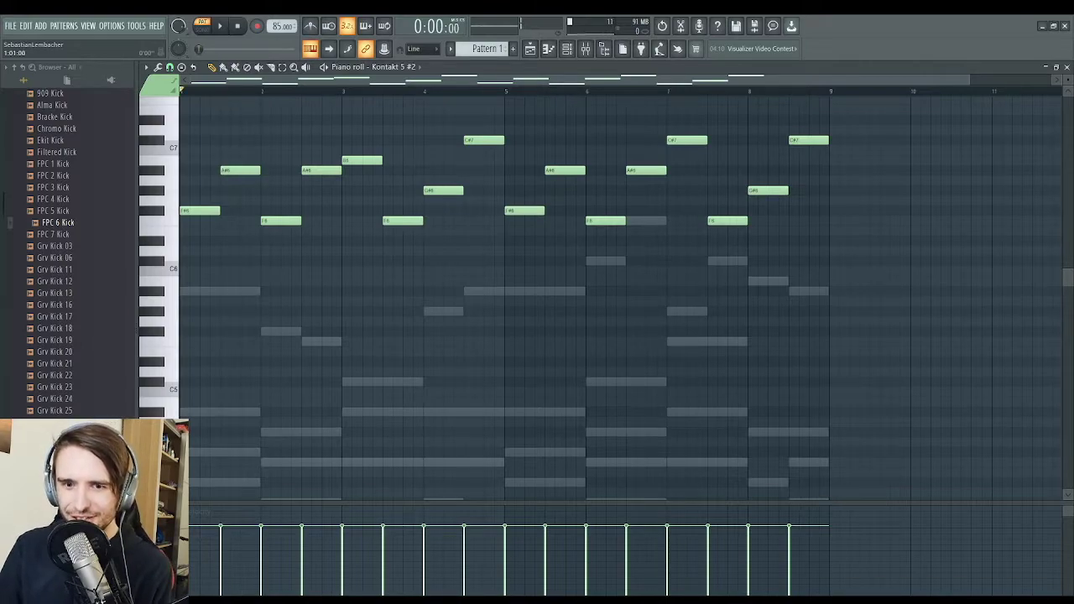
Step: Play the pattern from the start, lower the violin channel's volume to about 43%, and return to its piano roll
scroll(468, 259, "down", 1)
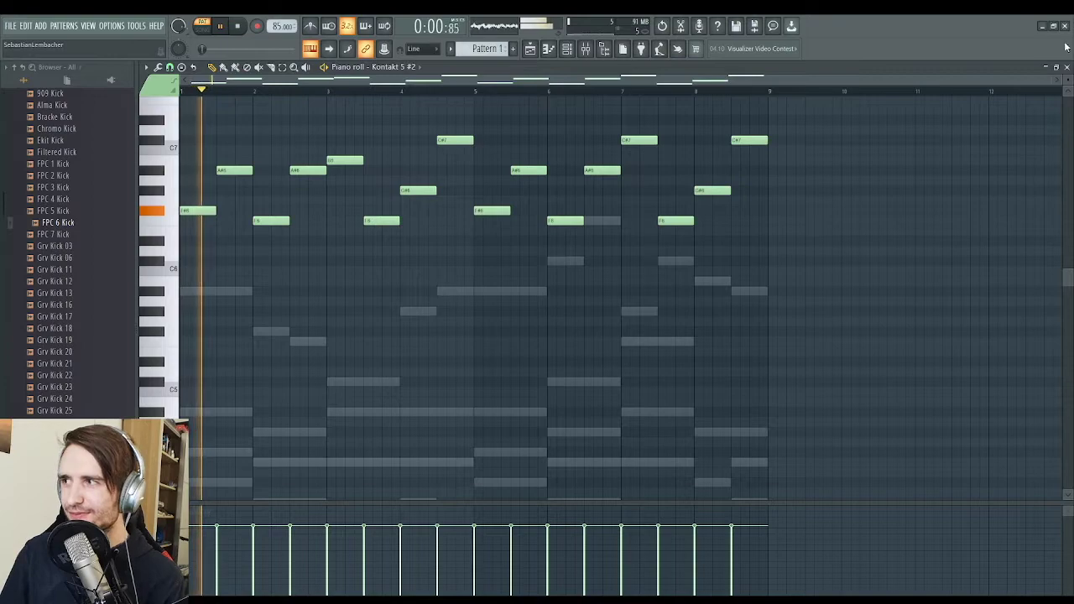
key("Escape")
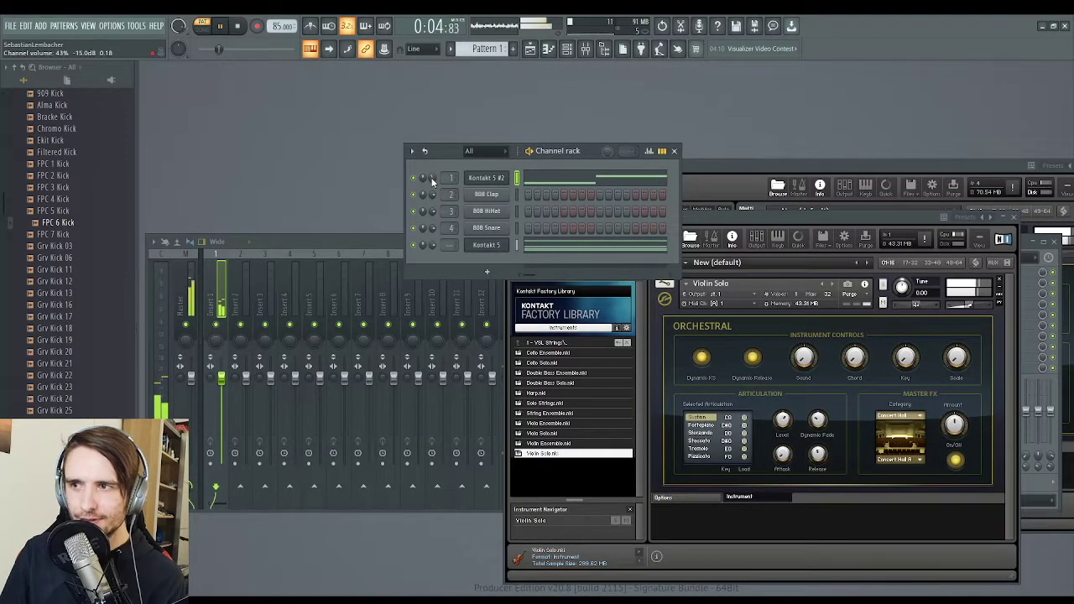
left_click(587, 182)
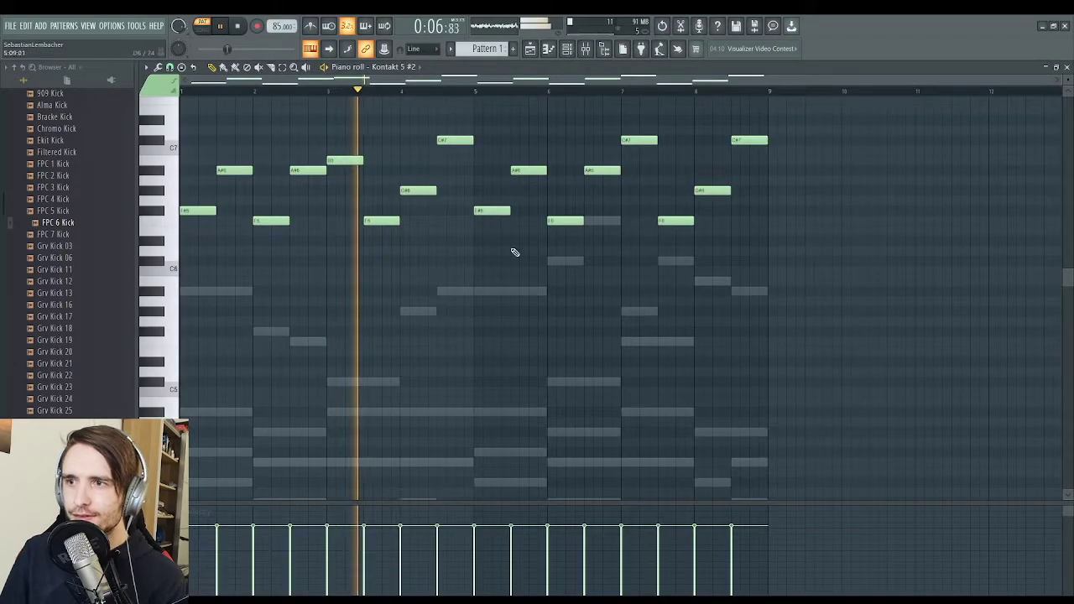